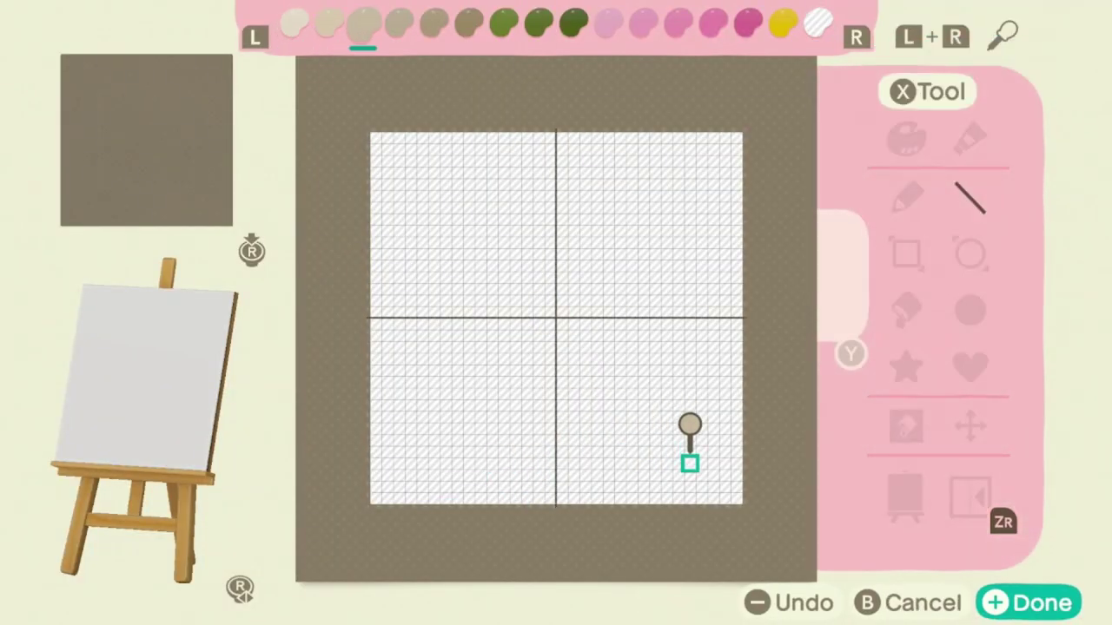
# Draw a wide rounded stone filled with beige, the third palette colour, across the lower half of the canvas
pyautogui.moveTo(690, 464)
pyautogui.mouseDown()
pyautogui.moveTo(422, 462)
pyautogui.moveTo(410, 393)
pyautogui.moveTo(432, 357)
pyautogui.moveTo(678, 357)
pyautogui.moveTo(701, 464)
pyautogui.mouseUp()
pyautogui.click(423, 379)
pyautogui.click(422, 376)
pyautogui.click(423, 371)
pyautogui.moveTo(410, 371)
pyautogui.mouseDown()
pyautogui.moveTo(397, 426)
pyautogui.moveTo(433, 464)
pyautogui.mouseUp()
pyautogui.moveTo(643, 451)
pyautogui.mouseDown()
pyautogui.moveTo(690, 452)
pyautogui.moveTo(634, 458)
pyautogui.mouseUp()
pyautogui.click(678, 449)
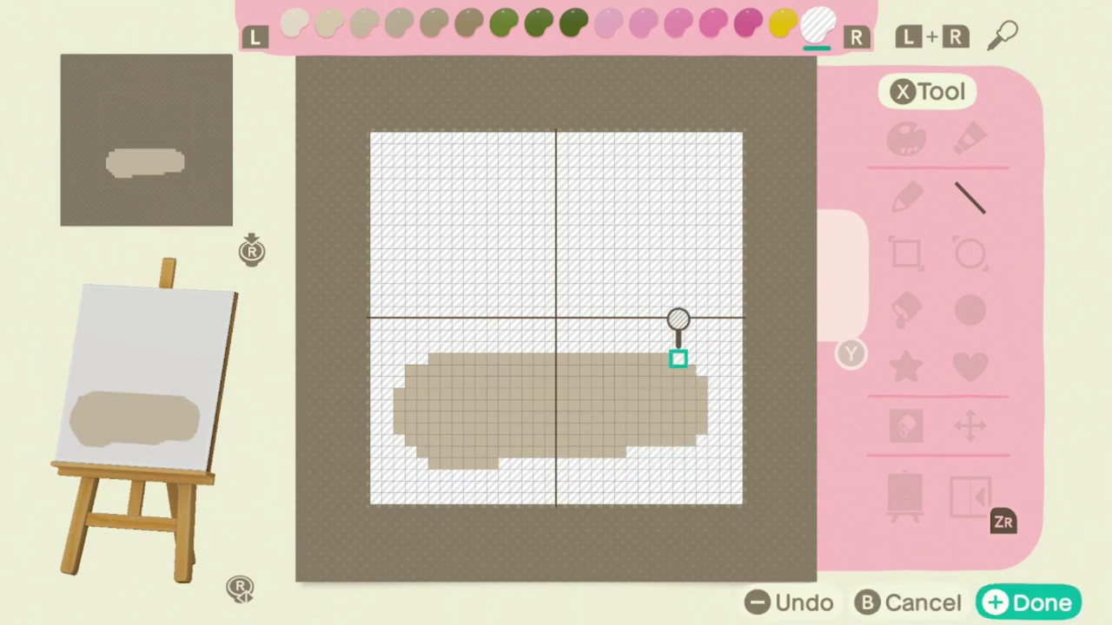
# Raise the right part of the lower stone's upper edge by one row of beige pixels
pyautogui.press('r')
pyautogui.press('r')
pyautogui.press('r')
pyautogui.moveTo(573, 345); pyautogui.dragTo(655, 347)
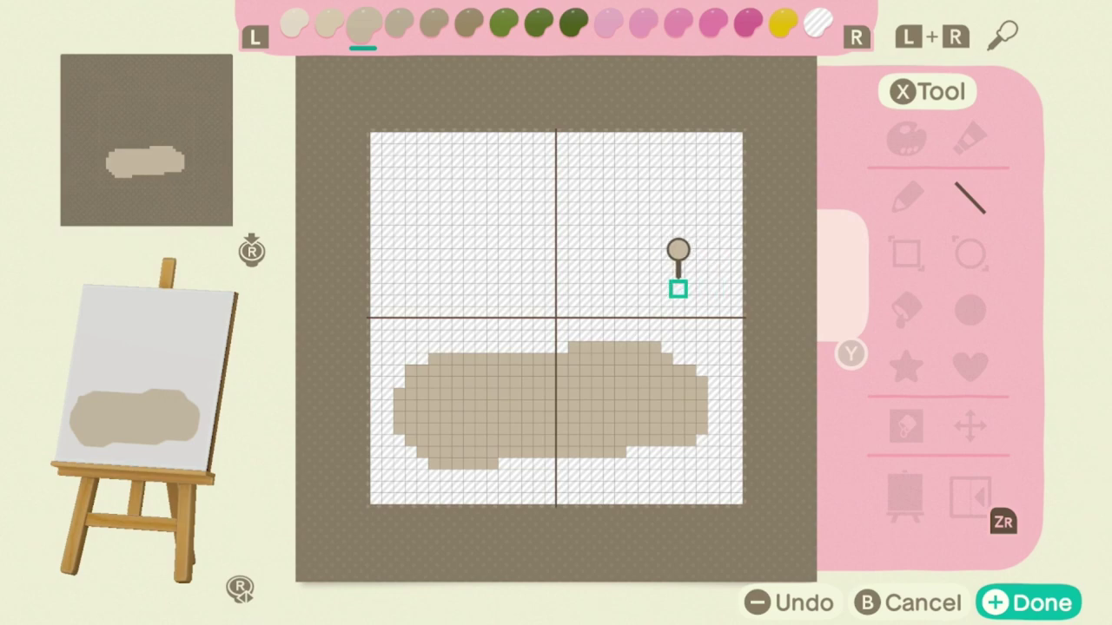
# Outline a second wide rounded stone in beige across the upper half of the canvas and fill it with the same colour
pyautogui.moveTo(678, 289); pyautogui.dragTo(701, 278)
pyautogui.moveTo(712, 184)
pyautogui.mouseDown()
pyautogui.moveTo(724, 181)
pyautogui.moveTo(703, 181)
pyautogui.moveTo(712, 184)
pyautogui.mouseUp()
pyautogui.press('-')
pyautogui.press('y')
pyautogui.moveTo(713, 266)
pyautogui.mouseDown()
pyautogui.moveTo(677, 289)
pyautogui.moveTo(666, 276)
pyautogui.moveTo(700, 263)
pyautogui.moveTo(700, 178)
pyautogui.moveTo(422, 171)
pyautogui.moveTo(481, 171)
pyautogui.moveTo(434, 161)
pyautogui.mouseUp()
pyautogui.press('y')
pyautogui.press('y')
pyautogui.press('r')
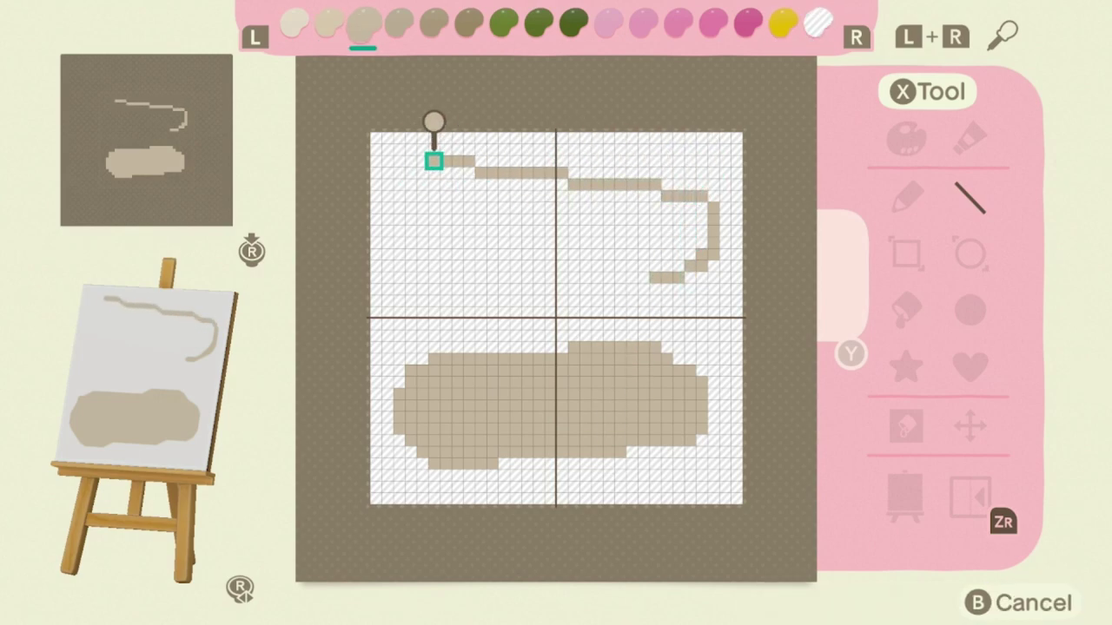
pyautogui.moveTo(515, 161); pyautogui.dragTo(678, 184)
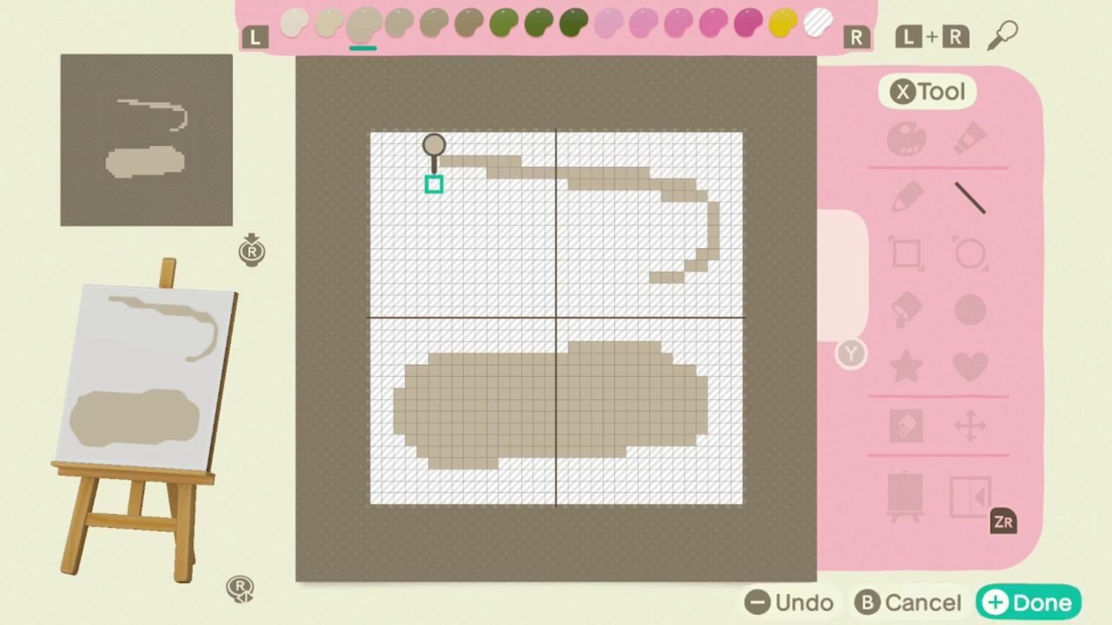
pyautogui.moveTo(434, 181)
pyautogui.mouseDown()
pyautogui.moveTo(409, 182)
pyautogui.moveTo(409, 251)
pyautogui.moveTo(411, 231)
pyautogui.moveTo(561, 278)
pyautogui.moveTo(665, 253)
pyautogui.moveTo(678, 278)
pyautogui.moveTo(712, 251)
pyautogui.mouseUp()
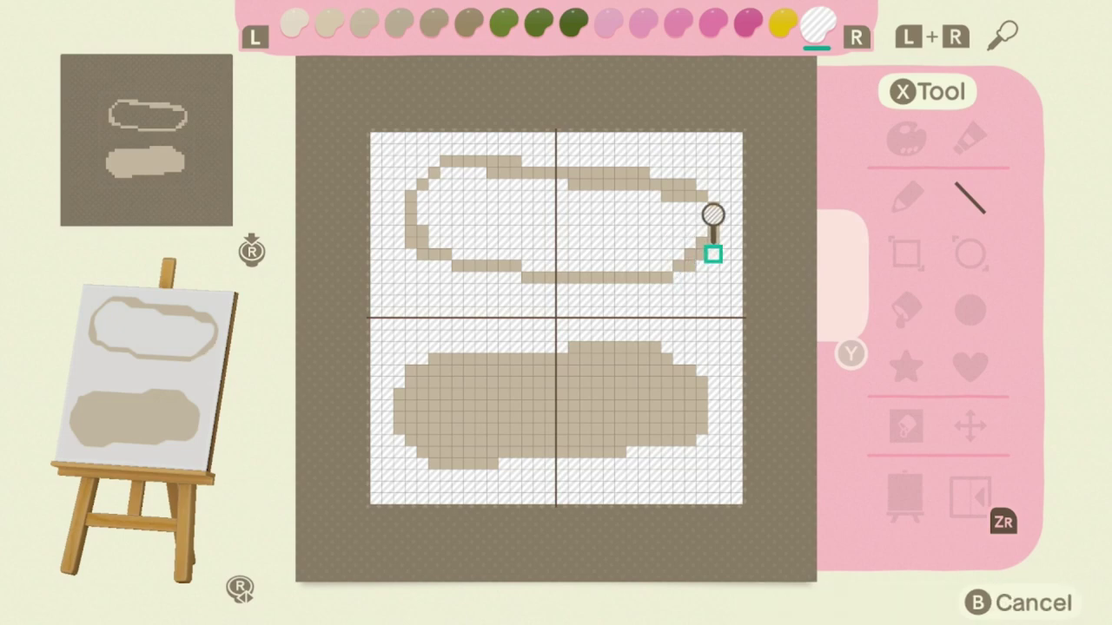
pyautogui.press('x')
pyautogui.click(630, 229)
# Shade the right and bottom edges of both stones with dark beige, the fifth palette colour, using the Line tool
pyautogui.press('x')
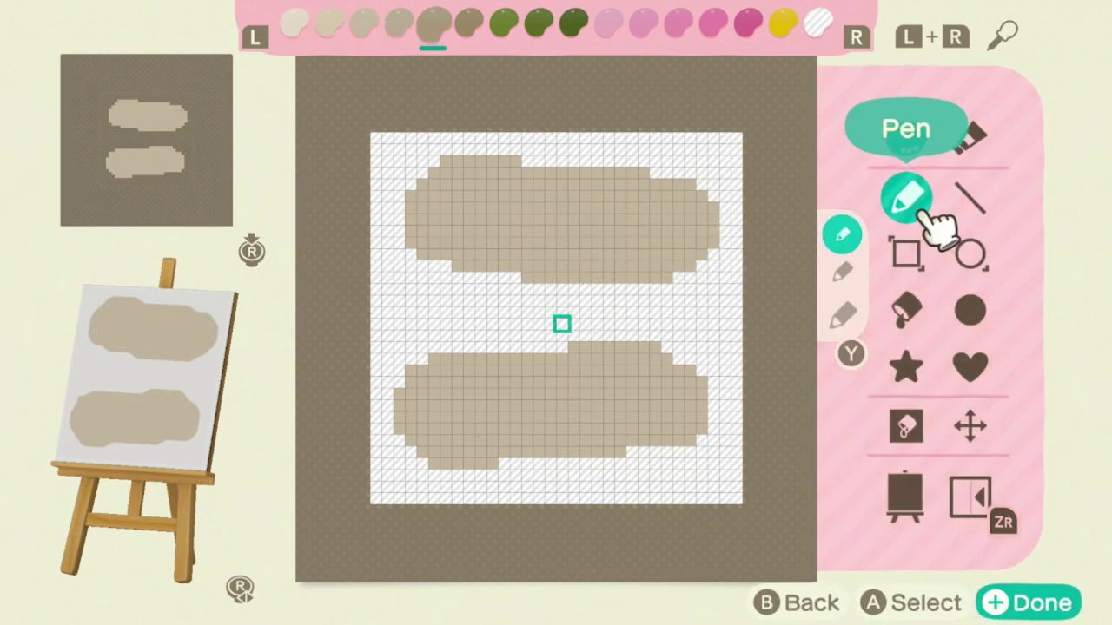
pyautogui.click(971, 198)
pyautogui.press('r')
pyautogui.press('r')
pyautogui.moveTo(432, 253)
pyautogui.mouseDown()
pyautogui.moveTo(422, 255)
pyautogui.moveTo(527, 277)
pyautogui.moveTo(713, 251)
pyautogui.mouseUp()
pyautogui.moveTo(700, 426)
pyautogui.mouseDown()
pyautogui.moveTo(481, 464)
pyautogui.moveTo(409, 442)
pyautogui.mouseUp()
# Highlight the left and upper edges of both stones with cream, the first palette colour
pyautogui.press('l')
pyautogui.press('l')
pyautogui.press('l')
pyautogui.press('l')
pyautogui.moveTo(397, 392)
pyautogui.mouseDown()
pyautogui.moveTo(480, 359)
pyautogui.moveTo(631, 336)
pyautogui.mouseUp()
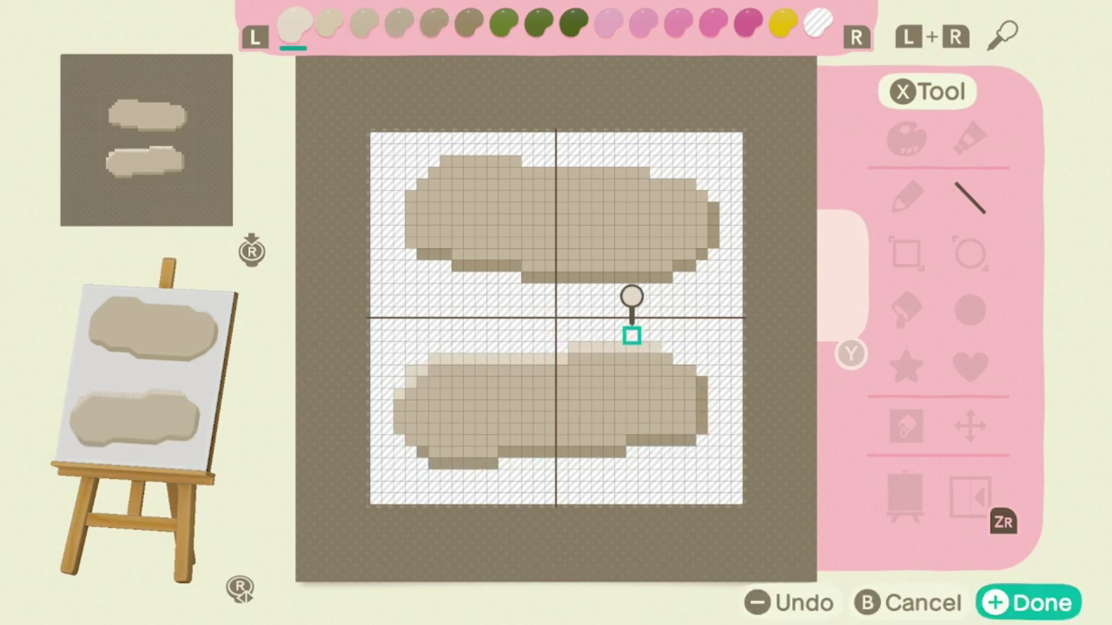
pyautogui.moveTo(421, 242)
pyautogui.mouseDown()
pyautogui.moveTo(422, 181)
pyautogui.moveTo(503, 162)
pyautogui.moveTo(689, 181)
pyautogui.mouseUp()
# Add horizontal grey-beige patches in the fourth palette colour across the surface of the upper stone
pyautogui.press('r')
pyautogui.press('r')
pyautogui.press('l')
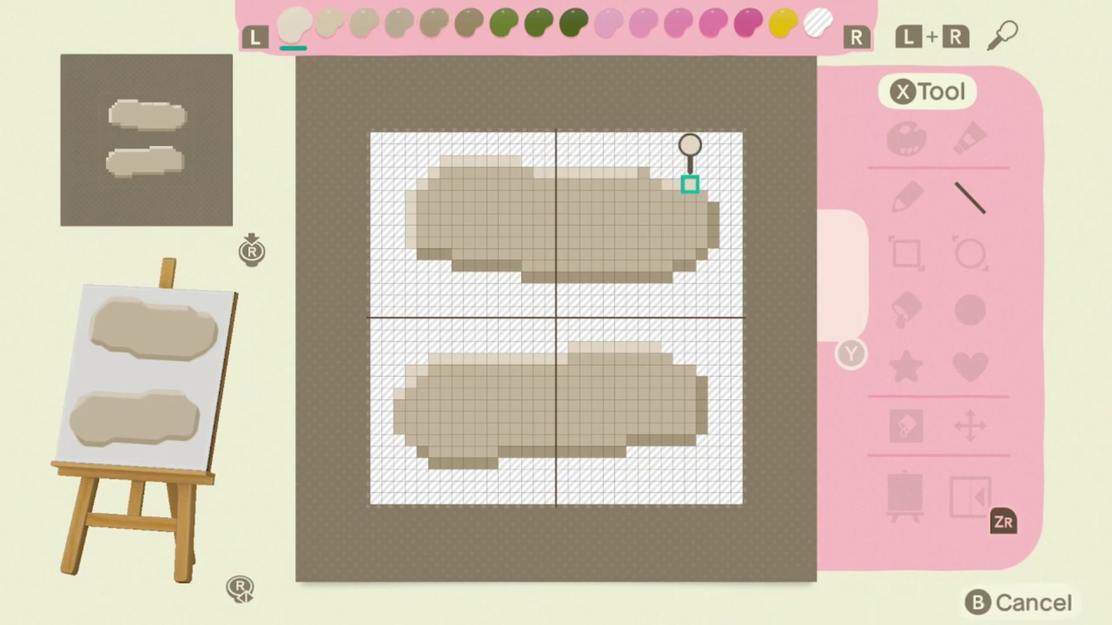
pyautogui.press('r')
pyautogui.press('r')
pyautogui.press('r')
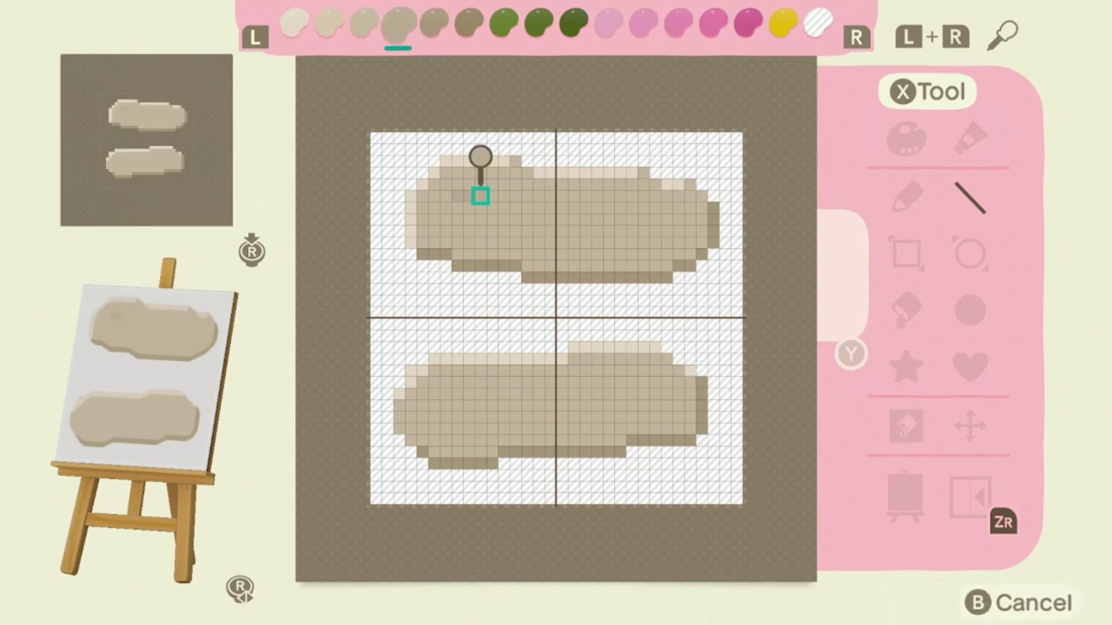
pyautogui.moveTo(515, 185)
pyautogui.mouseDown()
pyautogui.moveTo(481, 206)
pyautogui.moveTo(491, 218)
pyautogui.moveTo(620, 231)
pyautogui.moveTo(619, 243)
pyautogui.moveTo(652, 251)
pyautogui.moveTo(660, 236)
pyautogui.mouseUp()
pyautogui.moveTo(648, 198); pyautogui.dragTo(612, 174)
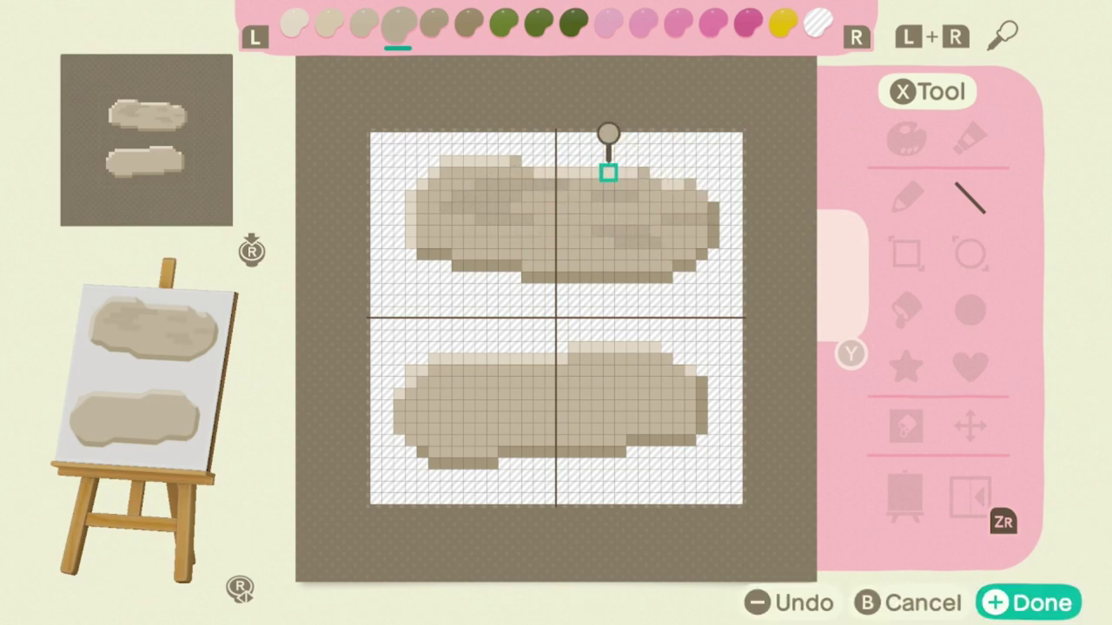
pyautogui.moveTo(540, 253)
pyautogui.mouseDown()
pyautogui.moveTo(492, 241)
pyautogui.moveTo(457, 173)
pyautogui.mouseUp()
# Add short horizontal streaks of pale tan, the second palette colour, to the upper stone
pyautogui.press('l')
pyautogui.press('l')
pyautogui.moveTo(574, 218)
pyautogui.mouseDown()
pyautogui.moveTo(643, 263)
pyautogui.moveTo(689, 244)
pyautogui.mouseUp()
pyautogui.press('p')
# Texture the lower stone with horizontal grey-beige patches in the fourth palette colour
pyautogui.press('r')
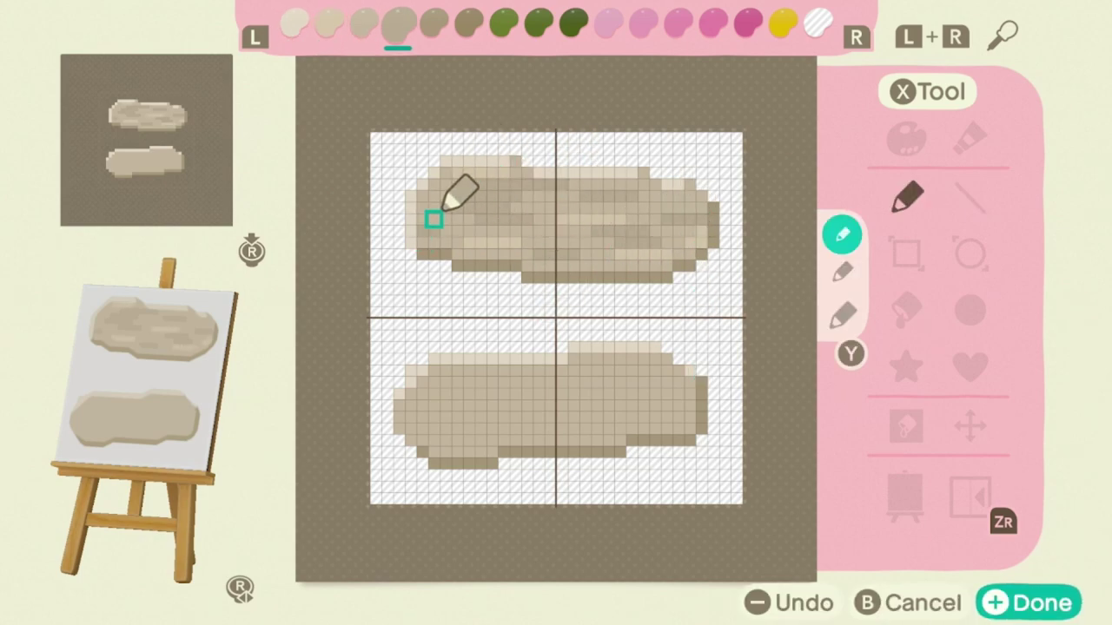
pyautogui.press('l')
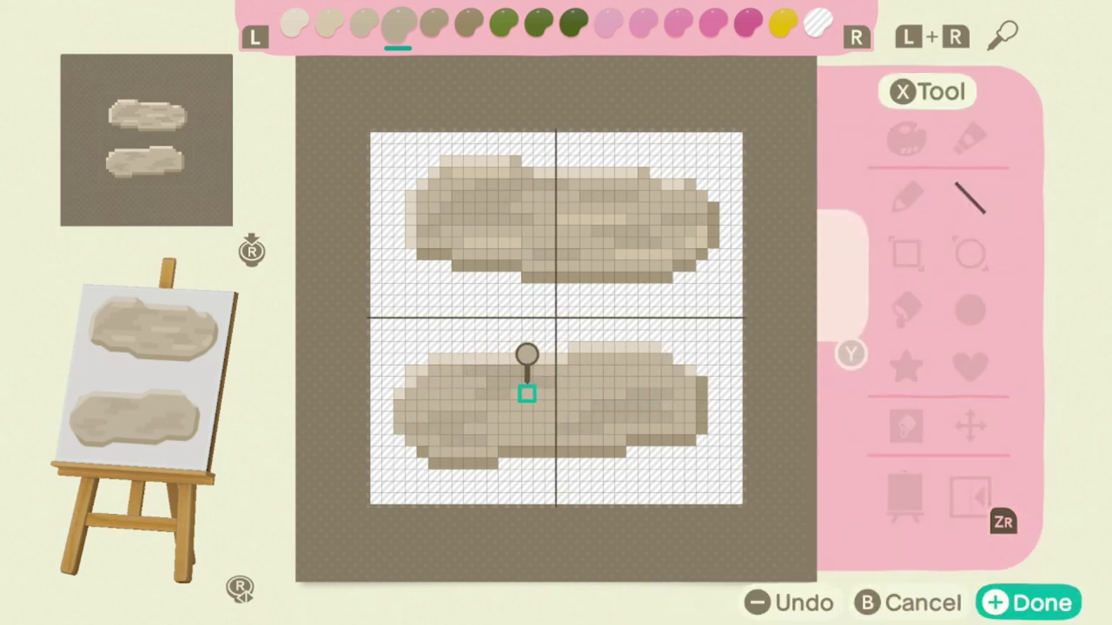
pyautogui.press('l')
pyautogui.press('l')
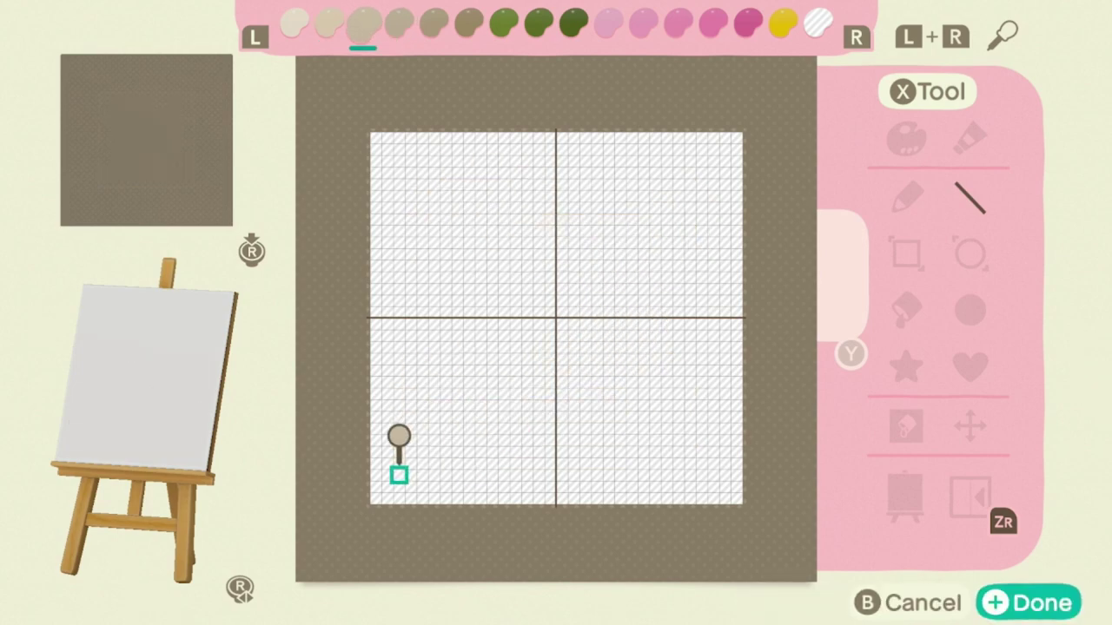
# On the blank canvas, outline a tall rounded stone in beige in the left half and fill it
pyautogui.moveTo(410, 470)
pyautogui.mouseDown()
pyautogui.moveTo(422, 254)
pyautogui.moveTo(504, 171)
pyautogui.moveTo(515, 184)
pyautogui.mouseUp()
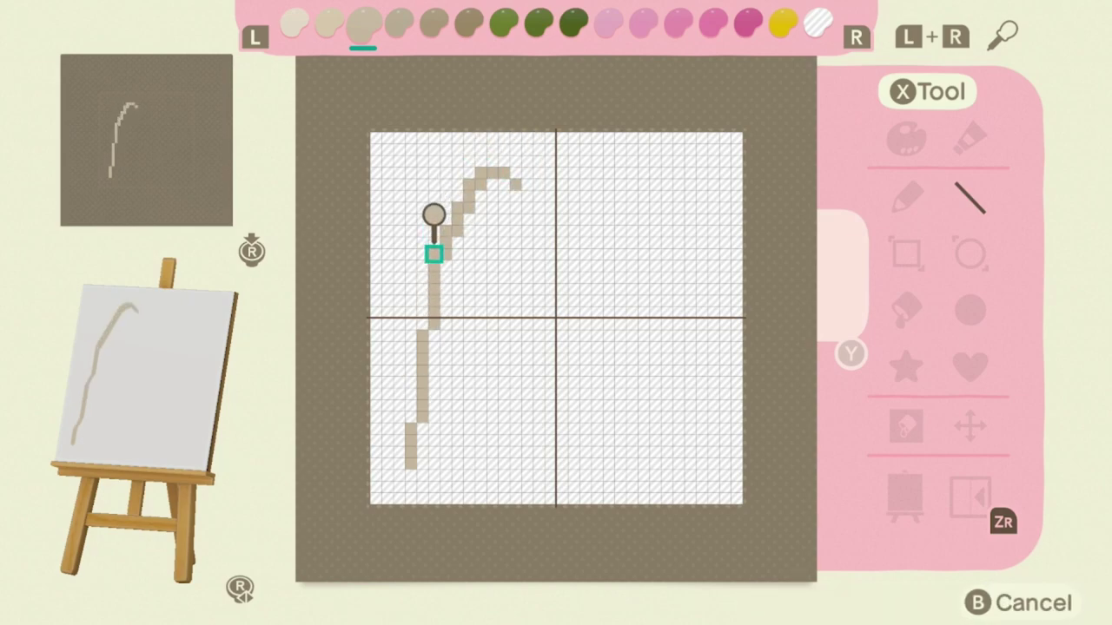
pyautogui.moveTo(423, 220)
pyautogui.mouseDown()
pyautogui.moveTo(487, 174)
pyautogui.moveTo(434, 231)
pyautogui.moveTo(443, 222)
pyautogui.mouseUp()
pyautogui.moveTo(526, 196)
pyautogui.mouseDown()
pyautogui.moveTo(539, 266)
pyautogui.moveTo(492, 346)
pyautogui.moveTo(516, 445)
pyautogui.mouseUp()
pyautogui.moveTo(434, 461)
pyautogui.mouseDown()
pyautogui.moveTo(491, 475)
pyautogui.moveTo(504, 439)
pyautogui.mouseUp()
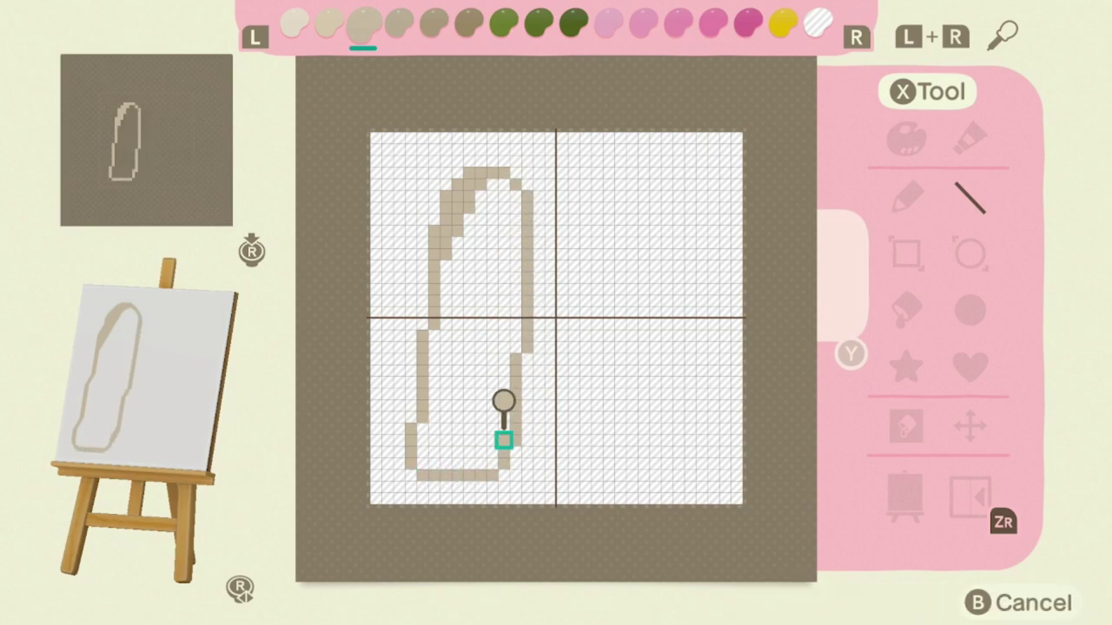
pyautogui.press('y')
pyautogui.click(457, 440)
pyautogui.press('y')
# Outline a second tall rounded stone in beige in the right half of the canvas and fill it
pyautogui.moveTo(597, 196); pyautogui.dragTo(613, 456)
pyautogui.moveTo(613, 456)
pyautogui.mouseDown()
pyautogui.moveTo(679, 464)
pyautogui.moveTo(725, 415)
pyautogui.moveTo(689, 173)
pyautogui.moveTo(655, 159)
pyautogui.moveTo(608, 159)
pyautogui.moveTo(596, 171)
pyautogui.mouseUp()
pyautogui.press('x')
pyautogui.click(906, 308)
pyautogui.click(669, 260)
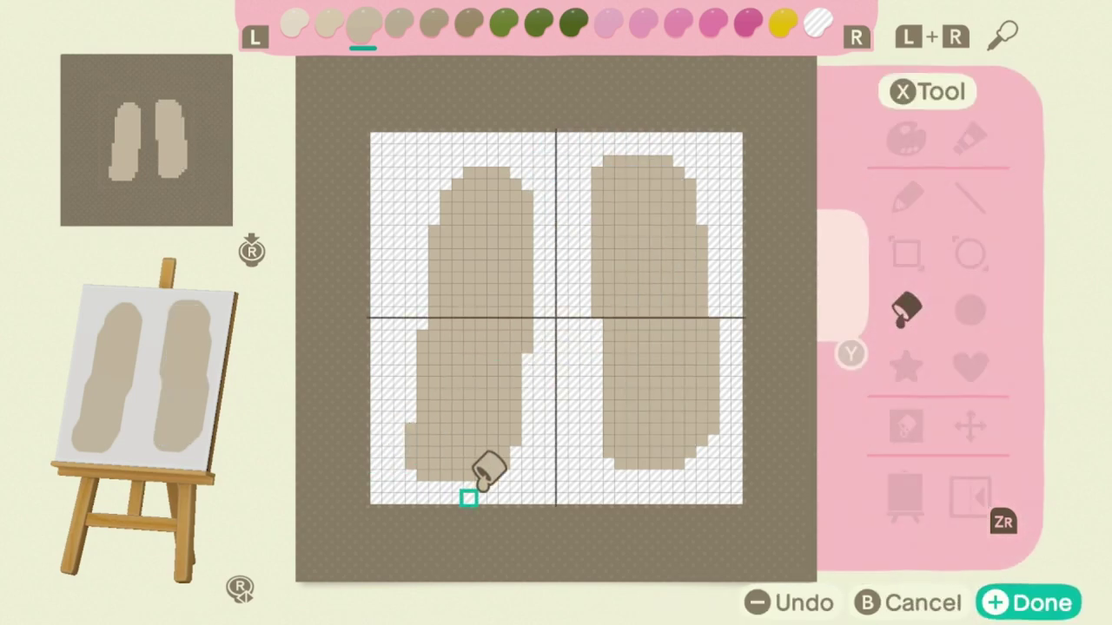
# Widen the left edge of the left tall stone with beige lines along its lower and middle sections
pyautogui.press('x')
pyautogui.click(970, 198)
pyautogui.moveTo(420, 429); pyautogui.dragTo(422, 300)
# Shade the right and bottom edges of both tall stones with brown, the sixth palette colour
pyautogui.press('r')
pyautogui.press('r')
pyautogui.press('r')
pyautogui.press('x')
pyautogui.press('x')
pyautogui.moveTo(526, 191)
pyautogui.mouseDown()
pyautogui.moveTo(527, 347)
pyautogui.moveTo(491, 469)
pyautogui.moveTo(514, 449)
pyautogui.moveTo(504, 359)
pyautogui.mouseUp()
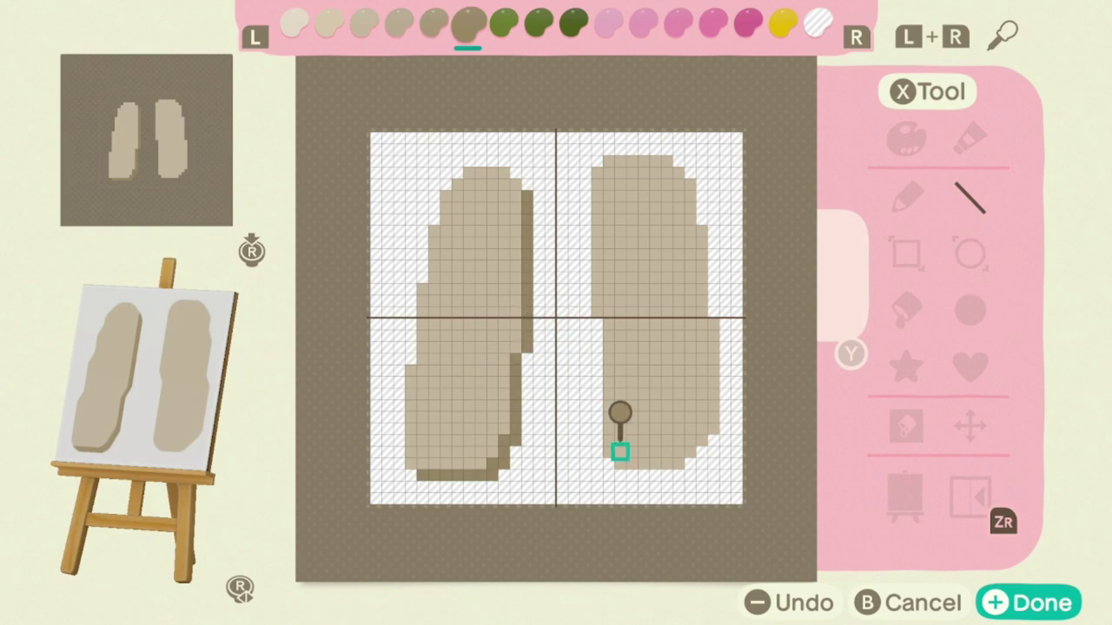
pyautogui.moveTo(620, 450)
pyautogui.mouseDown()
pyautogui.moveTo(703, 440)
pyautogui.moveTo(713, 325)
pyautogui.moveTo(688, 205)
pyautogui.moveTo(678, 218)
pyautogui.moveTo(690, 231)
pyautogui.moveTo(701, 392)
pyautogui.moveTo(679, 451)
pyautogui.moveTo(620, 463)
pyautogui.mouseUp()
# Add a dark beige band in the fifth palette colour just inside the brown shading of the tall stones
pyautogui.press('l')
pyautogui.moveTo(422, 463); pyautogui.dragTo(492, 452)
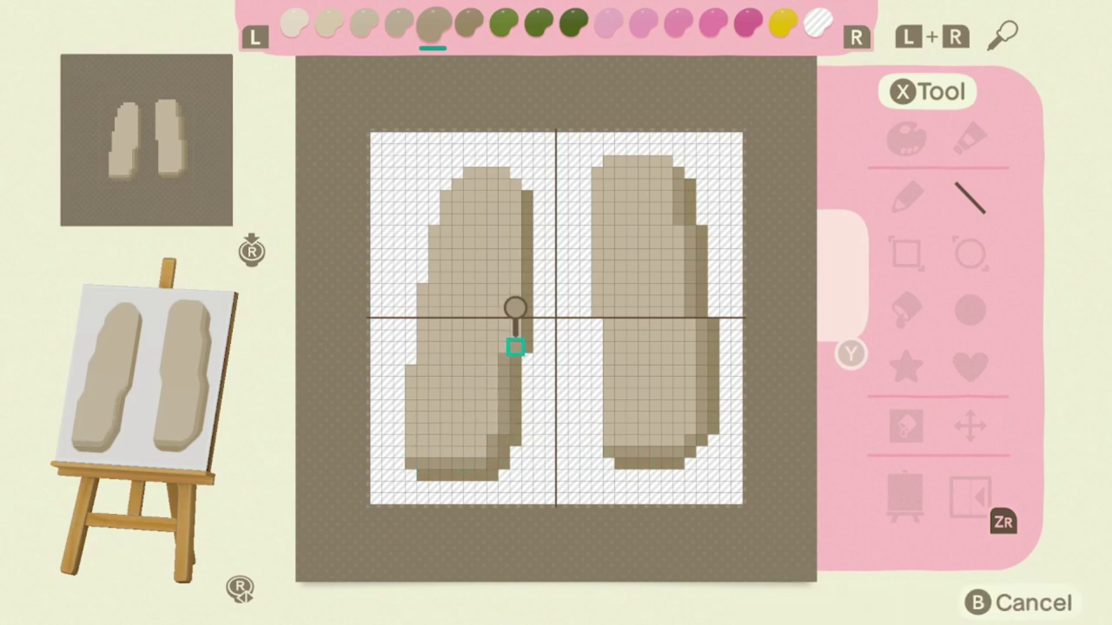
pyautogui.moveTo(515, 346); pyautogui.dragTo(503, 173)
# Highlight the left and upper edges of both tall stones with cream, the first palette colour
pyautogui.press('l')
pyautogui.press('l')
pyautogui.press('l')
pyautogui.press('l')
pyautogui.moveTo(655, 161)
pyautogui.mouseDown()
pyautogui.moveTo(620, 162)
pyautogui.moveTo(596, 311)
pyautogui.moveTo(608, 440)
pyautogui.mouseUp()
pyautogui.moveTo(444, 197)
pyautogui.mouseDown()
pyautogui.moveTo(422, 288)
pyautogui.moveTo(408, 455)
pyautogui.mouseUp()
# Add vertical grey-beige patches in the fourth palette colour to the surfaces of both tall stones
pyautogui.press('r')
pyautogui.press('r')
pyautogui.press('r')
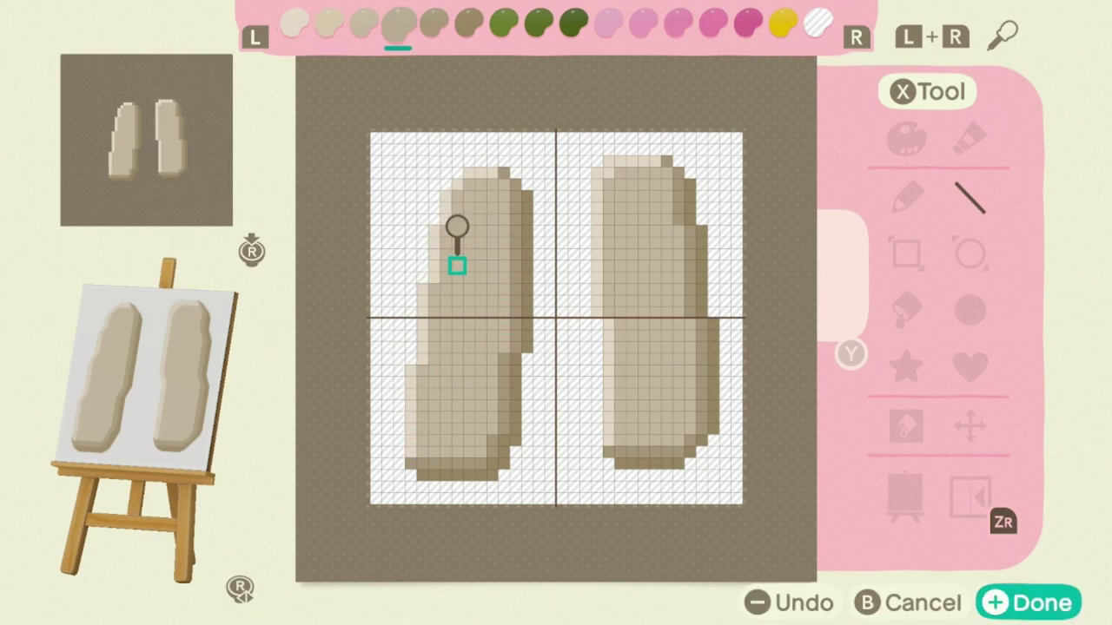
pyautogui.moveTo(457, 266)
pyautogui.mouseDown()
pyautogui.moveTo(467, 241)
pyautogui.moveTo(473, 248)
pyautogui.mouseUp()
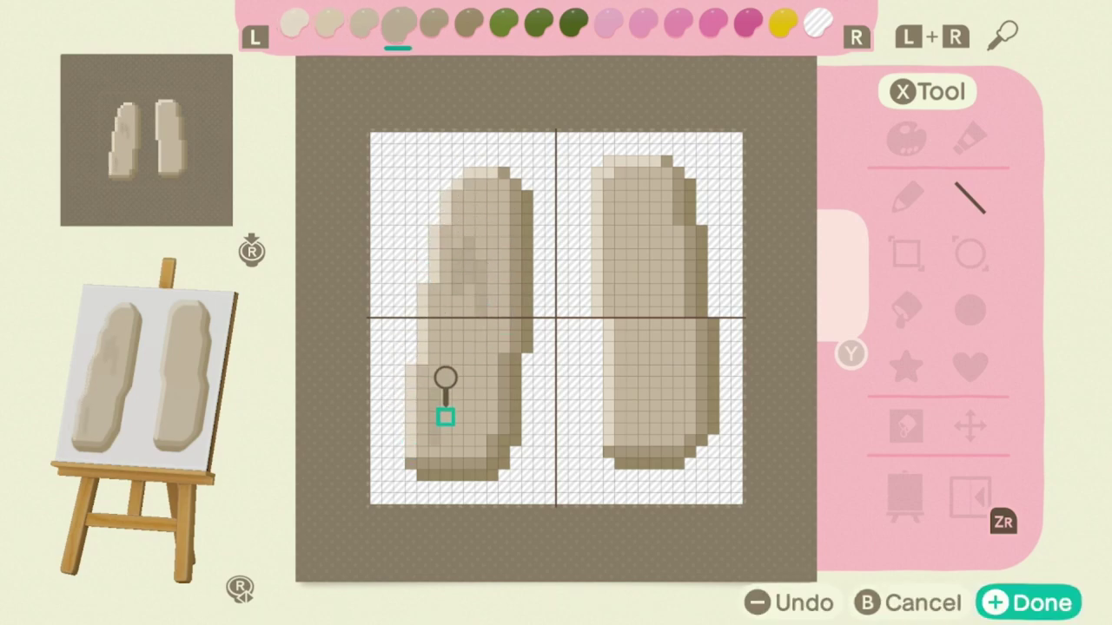
pyautogui.moveTo(444, 416)
pyautogui.mouseDown()
pyautogui.moveTo(444, 360)
pyautogui.moveTo(457, 405)
pyautogui.mouseUp()
pyautogui.moveTo(457, 451); pyautogui.dragTo(470, 408)
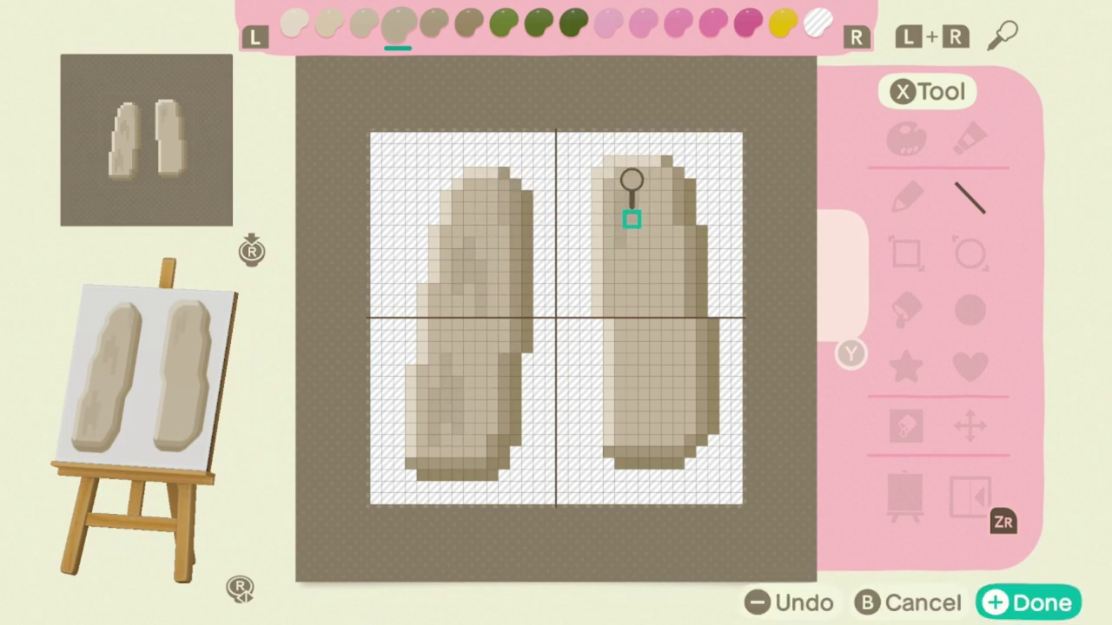
pyautogui.moveTo(631, 220)
pyautogui.mouseDown()
pyautogui.moveTo(641, 240)
pyautogui.moveTo(645, 169)
pyautogui.moveTo(641, 241)
pyautogui.mouseUp()
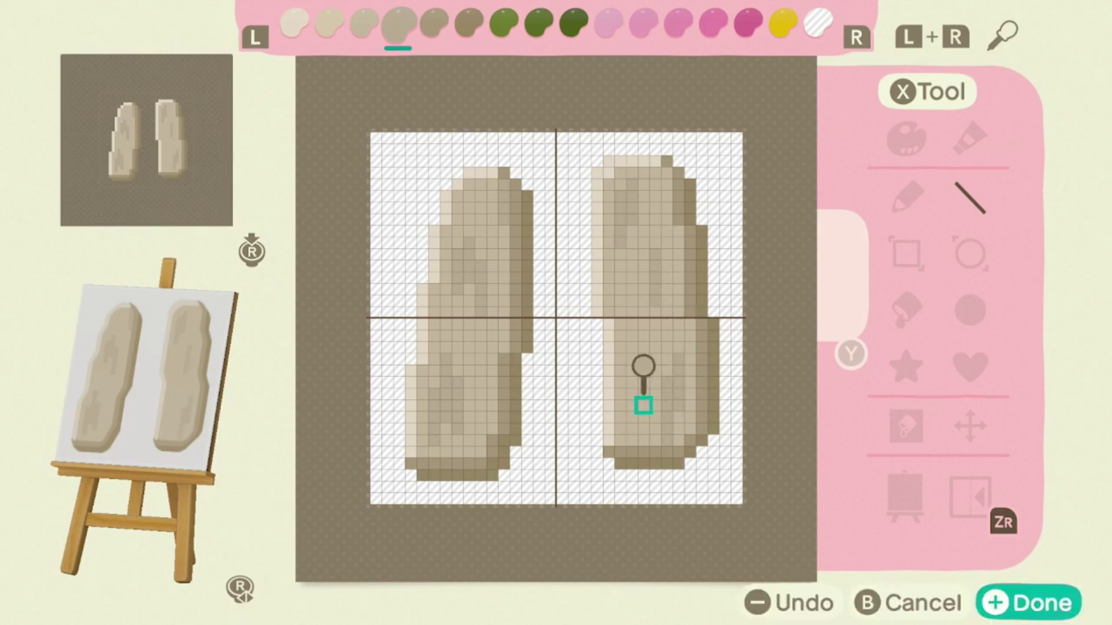
pyautogui.moveTo(596, 429); pyautogui.dragTo(619, 428)
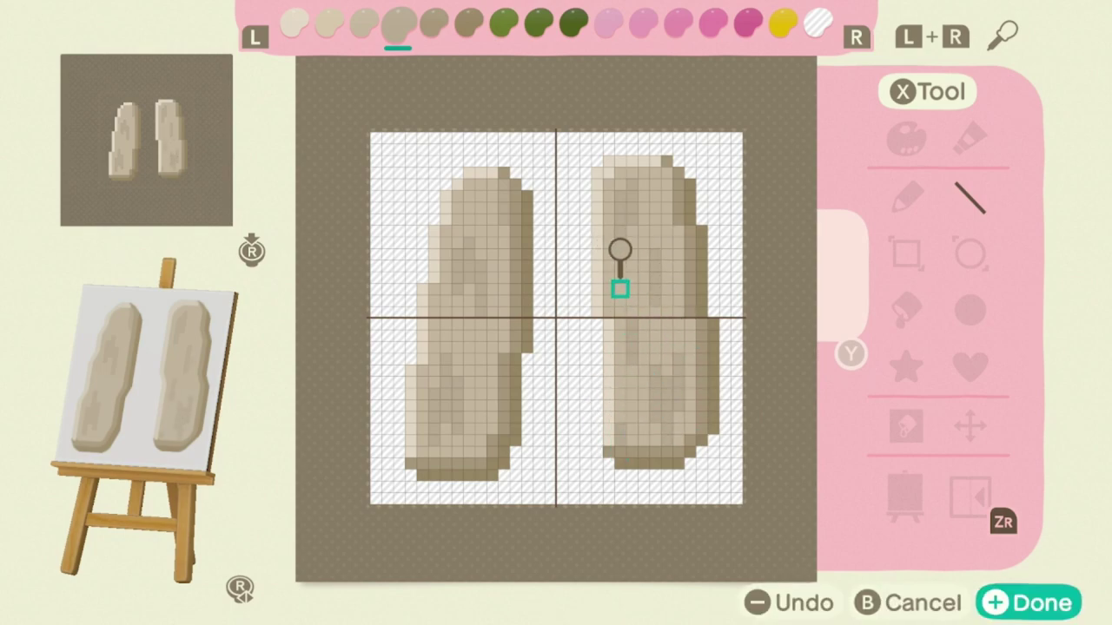
# Add short vertical streaks of pale tan, the second palette colour, to both tall stones
pyautogui.press('l')
pyautogui.press('l')
pyautogui.moveTo(481, 403); pyautogui.dragTo(493, 382)
pyautogui.moveTo(446, 451)
pyautogui.mouseDown()
pyautogui.moveTo(480, 266)
pyautogui.moveTo(478, 206)
pyautogui.mouseUp()
pyautogui.moveTo(654, 209); pyautogui.dragTo(670, 248)
pyautogui.moveTo(662, 304)
pyautogui.mouseDown()
pyautogui.moveTo(652, 348)
pyautogui.moveTo(619, 393)
pyautogui.mouseUp()
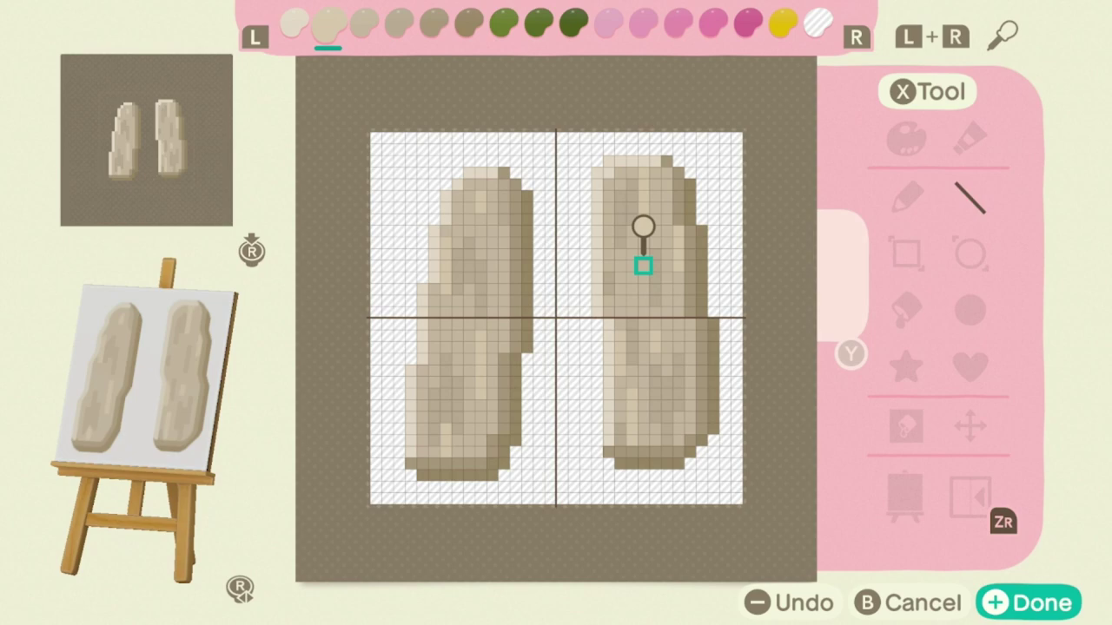
# Place small dark beige spots in the fifth palette colour on both tall stones
pyautogui.press('r')
pyautogui.press('r')
pyautogui.press('r')
pyautogui.moveTo(643, 266); pyautogui.dragTo(663, 390)
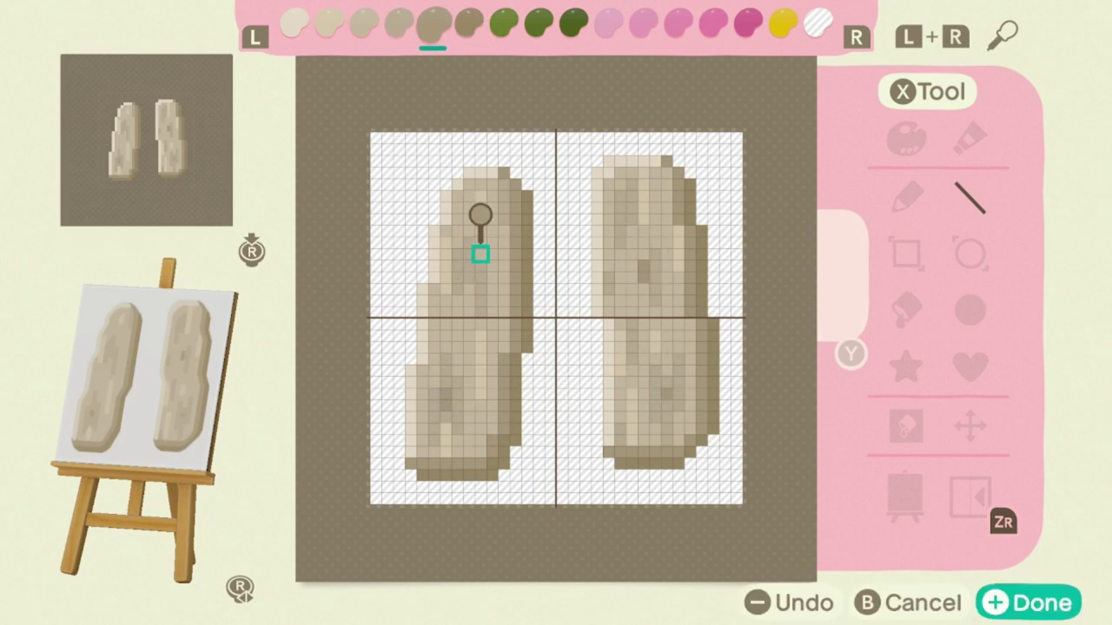
pyautogui.moveTo(480, 254)
pyautogui.mouseDown()
pyautogui.moveTo(480, 231)
pyautogui.moveTo(504, 335)
pyautogui.moveTo(506, 318)
pyautogui.mouseUp()
pyautogui.press('r')
pyautogui.press('r')
pyautogui.press('l')
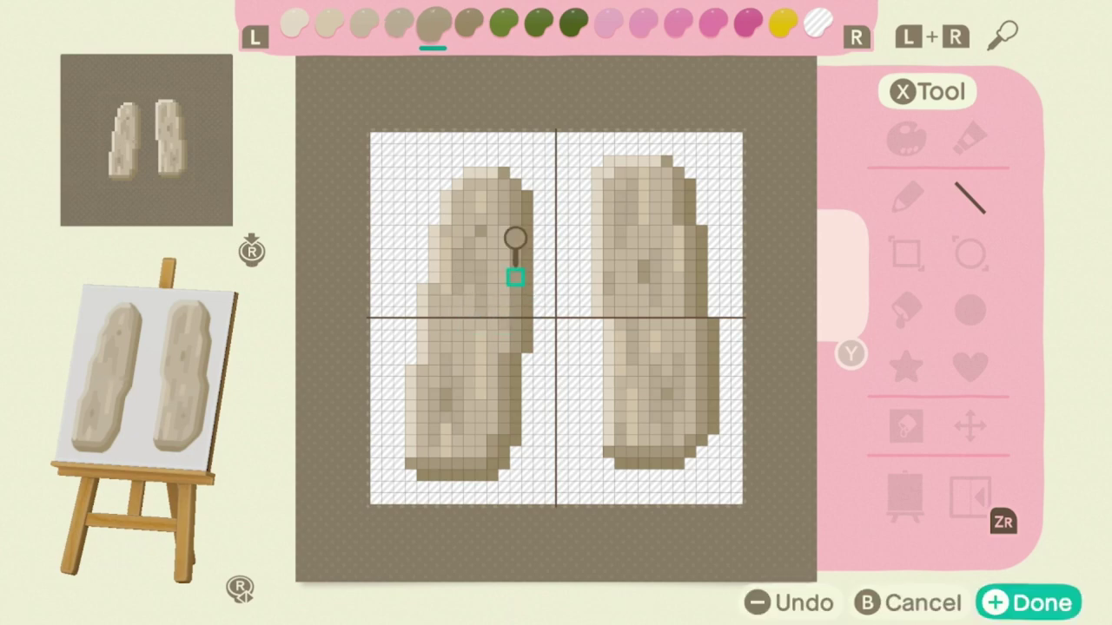
pyautogui.press('l')
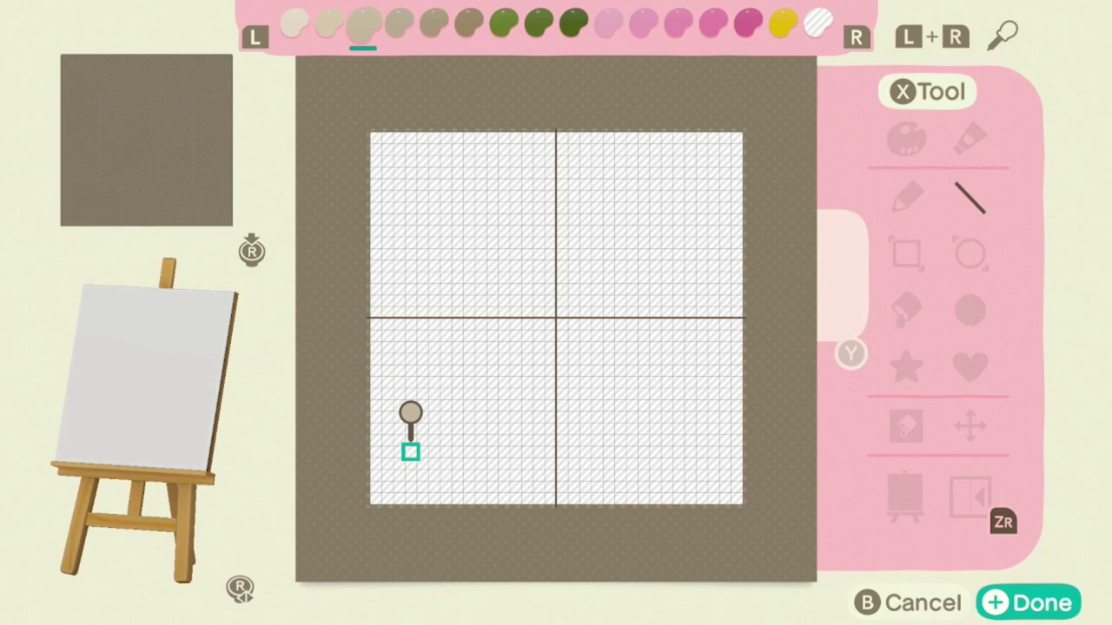
# On the blank canvas, outline a low wedge-shaped stone at lower left and a tall one at upper right in beige
pyautogui.moveTo(410, 452)
pyautogui.mouseDown()
pyautogui.moveTo(492, 471)
pyautogui.moveTo(643, 472)
pyautogui.moveTo(503, 392)
pyautogui.moveTo(492, 359)
pyautogui.mouseUp()
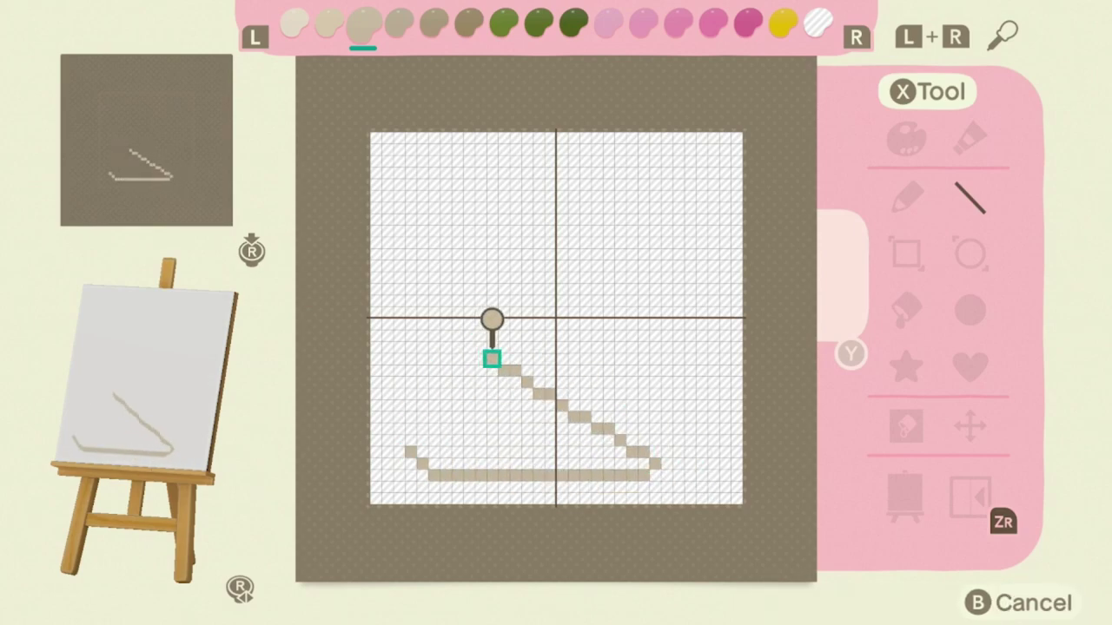
pyautogui.moveTo(409, 439)
pyautogui.mouseDown()
pyautogui.moveTo(444, 357)
pyautogui.moveTo(515, 359)
pyautogui.mouseUp()
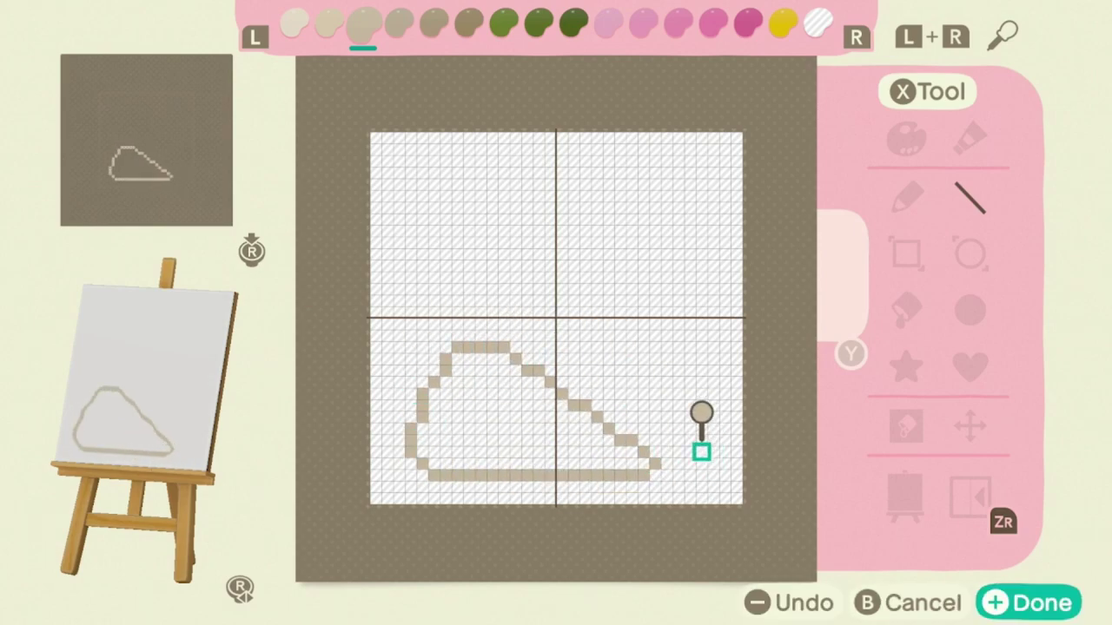
pyautogui.moveTo(690, 440); pyautogui.dragTo(713, 254)
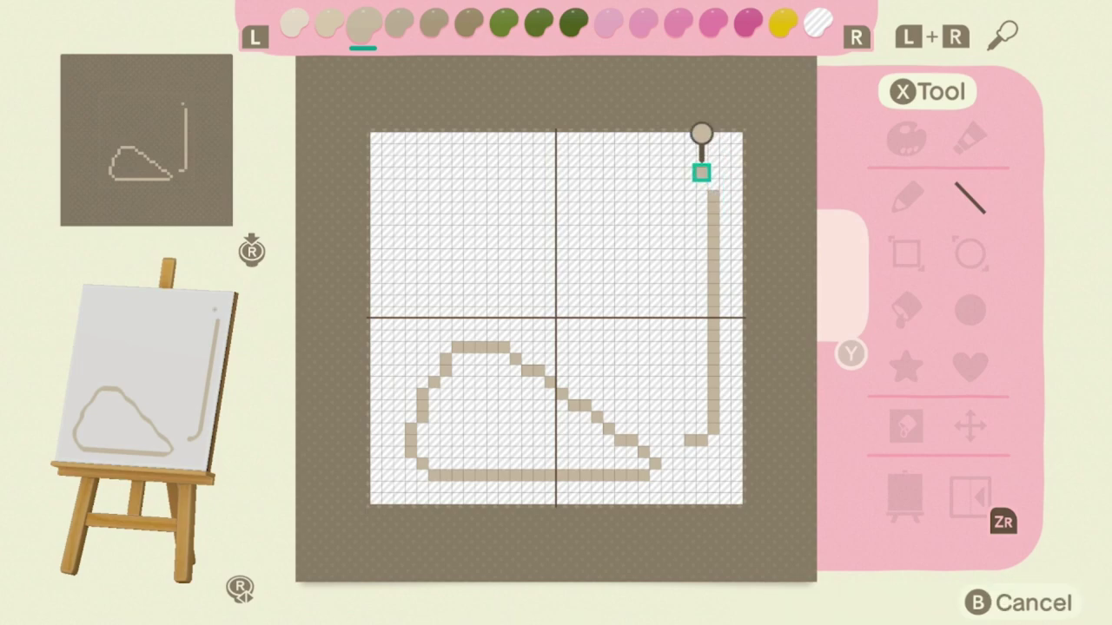
pyautogui.moveTo(702, 172)
pyautogui.mouseDown()
pyautogui.moveTo(677, 159)
pyautogui.moveTo(585, 181)
pyautogui.moveTo(560, 209)
pyautogui.moveTo(688, 436)
pyautogui.mouseUp()
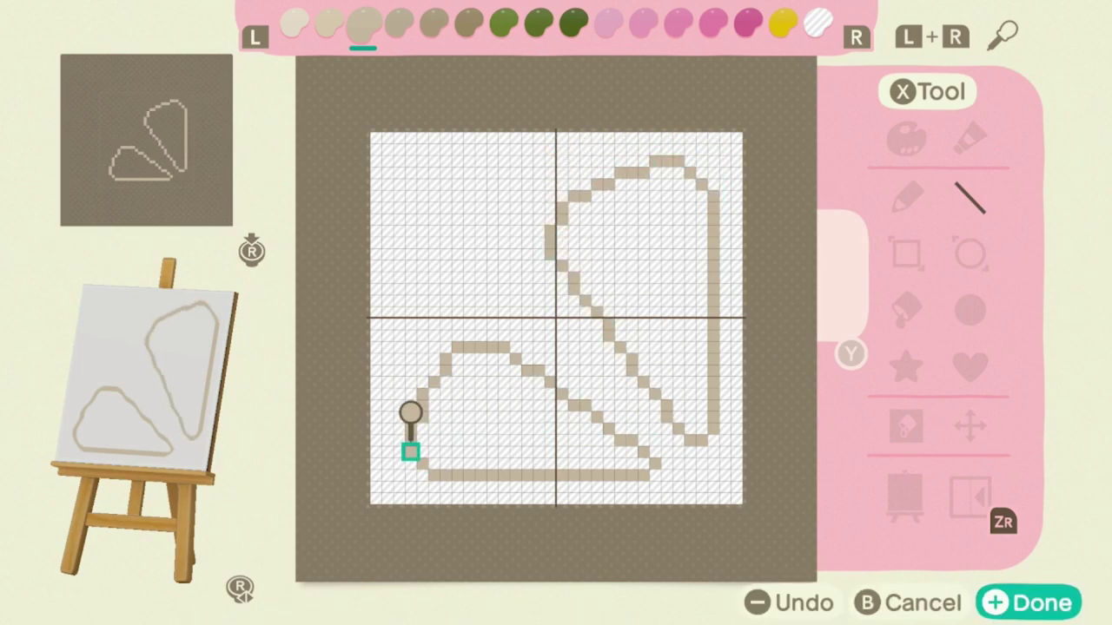
# Refine the outer edges of both wedge-shaped stones and fill them with beige
pyautogui.moveTo(410, 452); pyautogui.dragTo(504, 466)
pyautogui.moveTo(689, 310)
pyautogui.mouseDown()
pyautogui.moveTo(712, 191)
pyautogui.moveTo(712, 323)
pyautogui.mouseUp()
pyautogui.press('l')
pyautogui.press('l')
pyautogui.press('l')
pyautogui.press('x')
pyautogui.click(906, 310)
pyautogui.press('r')
pyautogui.press('r')
pyautogui.press('r')
pyautogui.click(620, 241)
pyautogui.click(410, 405)
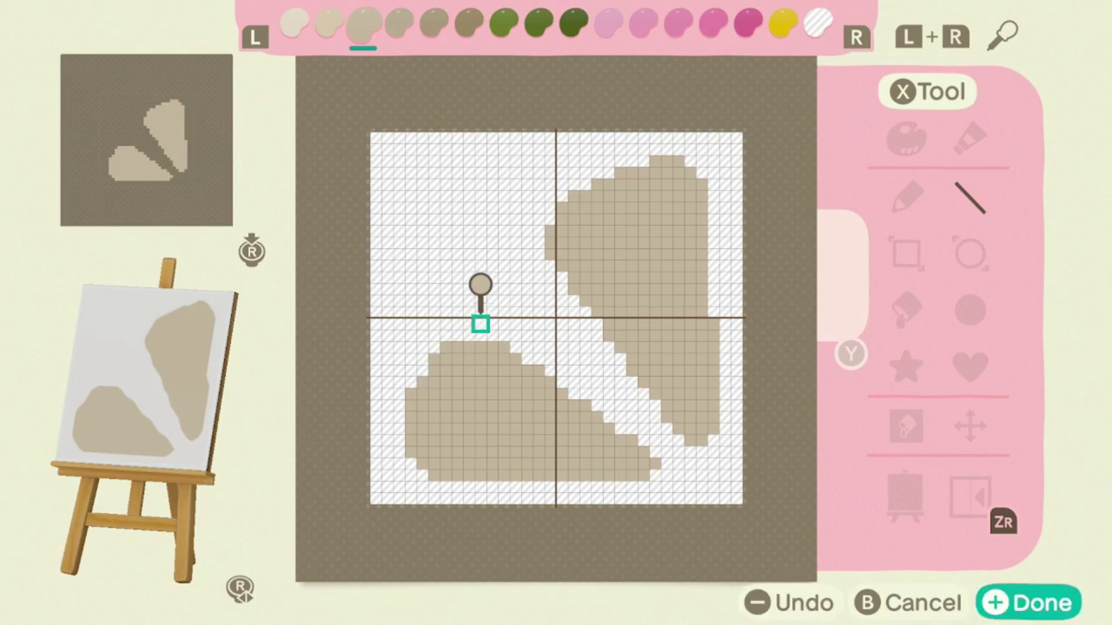
pyautogui.moveTo(480, 324); pyautogui.dragTo(421, 358)
# Shade the tall wedge's right edge and the low wedge's base with brown, the sixth palette colour
pyautogui.press('r')
pyautogui.press('r')
pyautogui.press('r')
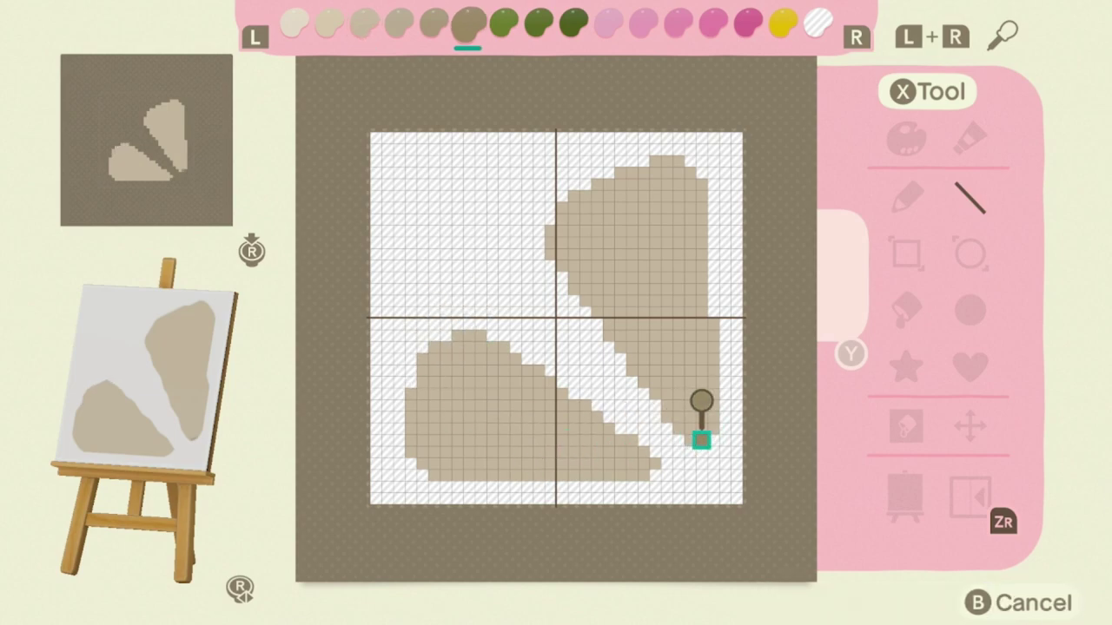
pyautogui.moveTo(702, 440); pyautogui.dragTo(690, 173)
pyautogui.moveTo(656, 475); pyautogui.dragTo(440, 475)
# Place brown shadow pixels along the low wedge's sloping edge and indent the middle of its base
pyautogui.press('l')
pyautogui.press('l')
pyautogui.press('l')
pyautogui.press('l')
pyautogui.press('l')
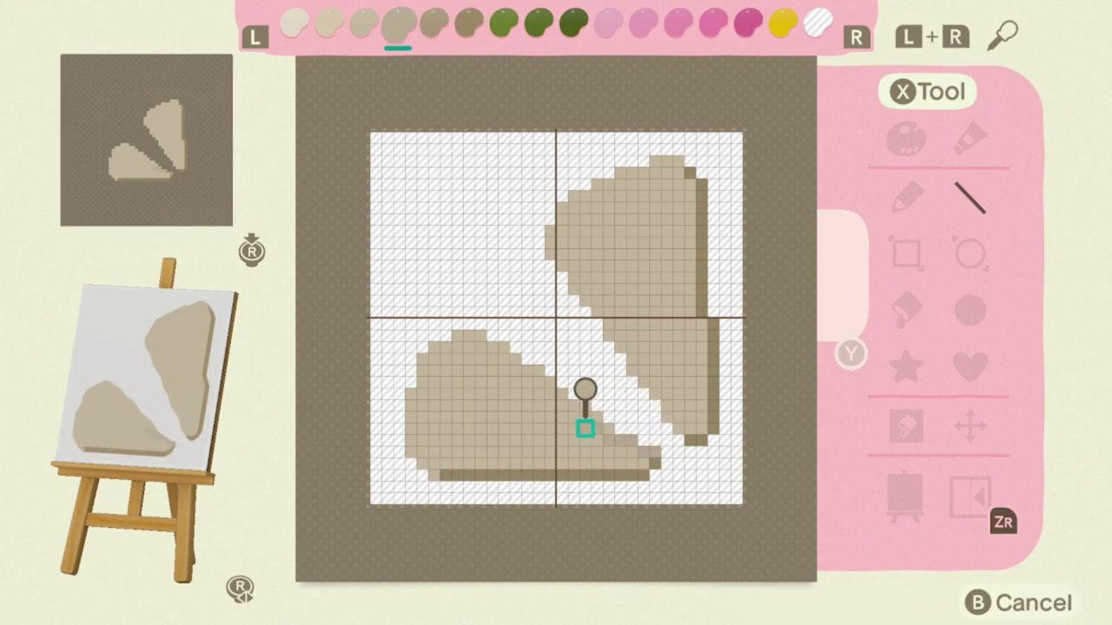
pyautogui.press('l')
pyautogui.moveTo(575, 475)
pyautogui.mouseDown()
pyautogui.moveTo(509, 475)
pyautogui.moveTo(571, 461)
pyautogui.mouseUp()
pyautogui.press('r')
pyautogui.press('r')
pyautogui.press('r')
pyautogui.press('r')
pyautogui.press('r')
pyautogui.press('r')
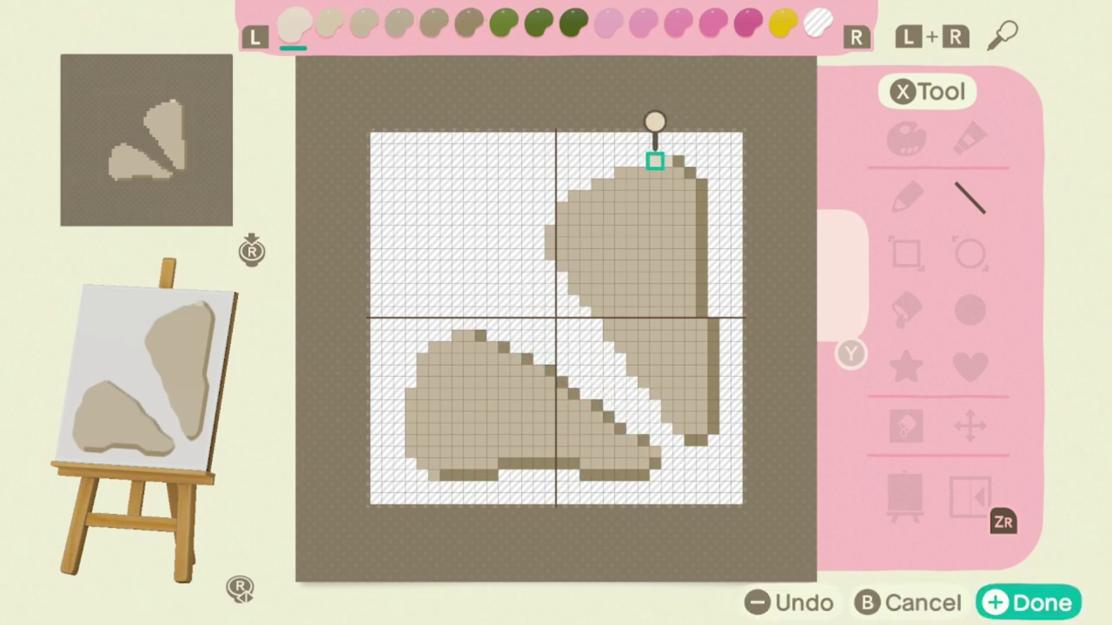
# Highlight the tall wedge's upper-left edge with the lightest palette colour and recolour both wedges' facing slopes with the fifth
pyautogui.moveTo(655, 162)
pyautogui.mouseDown()
pyautogui.moveTo(560, 212)
pyautogui.moveTo(549, 259)
pyautogui.mouseUp()
pyautogui.press('r')
pyautogui.press('r')
pyautogui.press('r')
pyautogui.press('r')
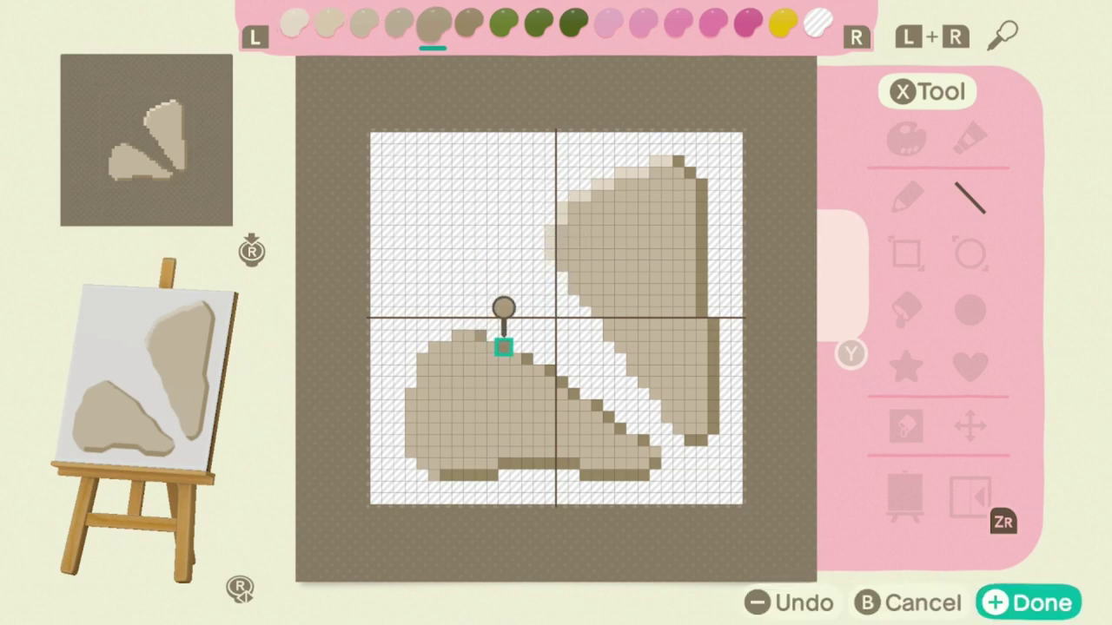
pyautogui.moveTo(562, 382); pyautogui.dragTo(647, 444)
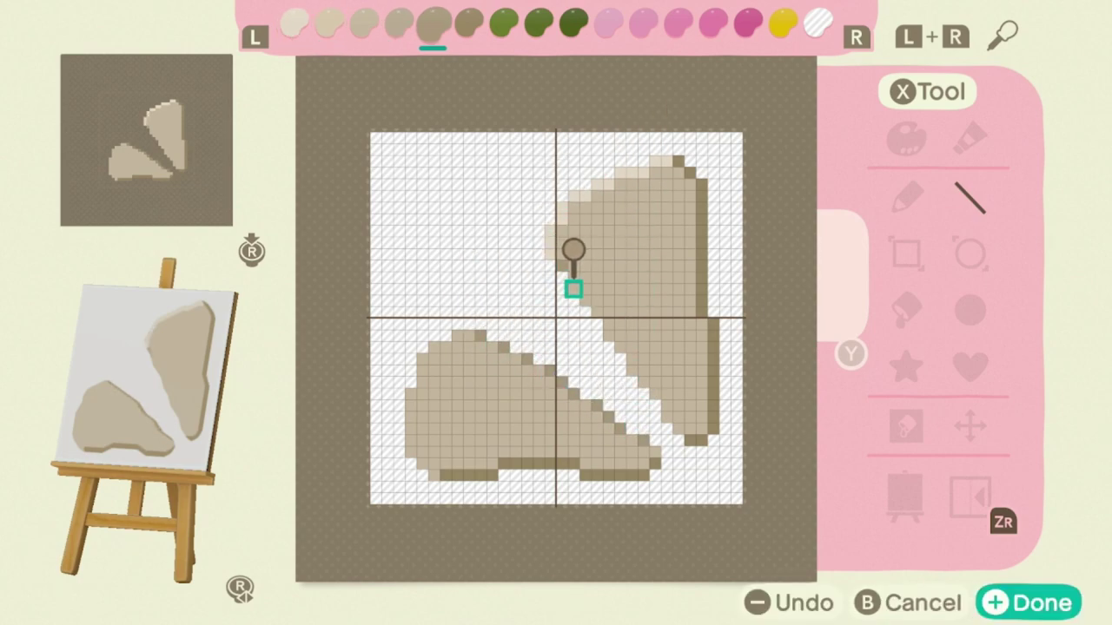
pyautogui.moveTo(573, 288); pyautogui.dragTo(676, 428)
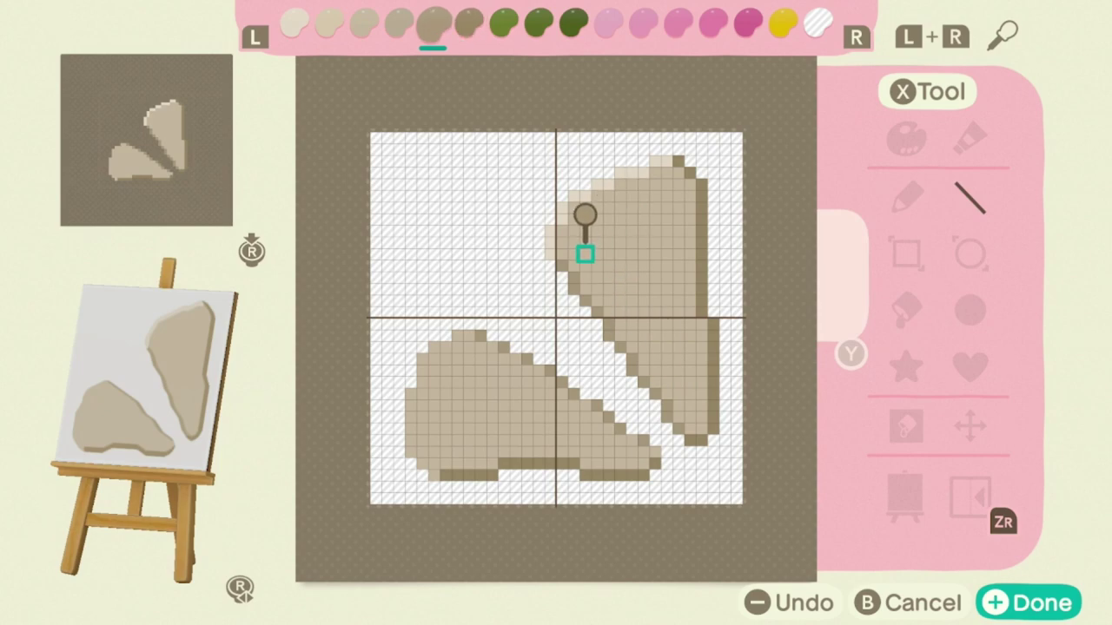
# Texture the tall wedge with scattered patches and vertical streaks in the fourth palette colour
pyautogui.moveTo(643, 301)
pyautogui.mouseDown()
pyautogui.moveTo(654, 263)
pyautogui.moveTo(643, 207)
pyautogui.moveTo(666, 228)
pyautogui.moveTo(643, 191)
pyautogui.moveTo(643, 218)
pyautogui.mouseUp()
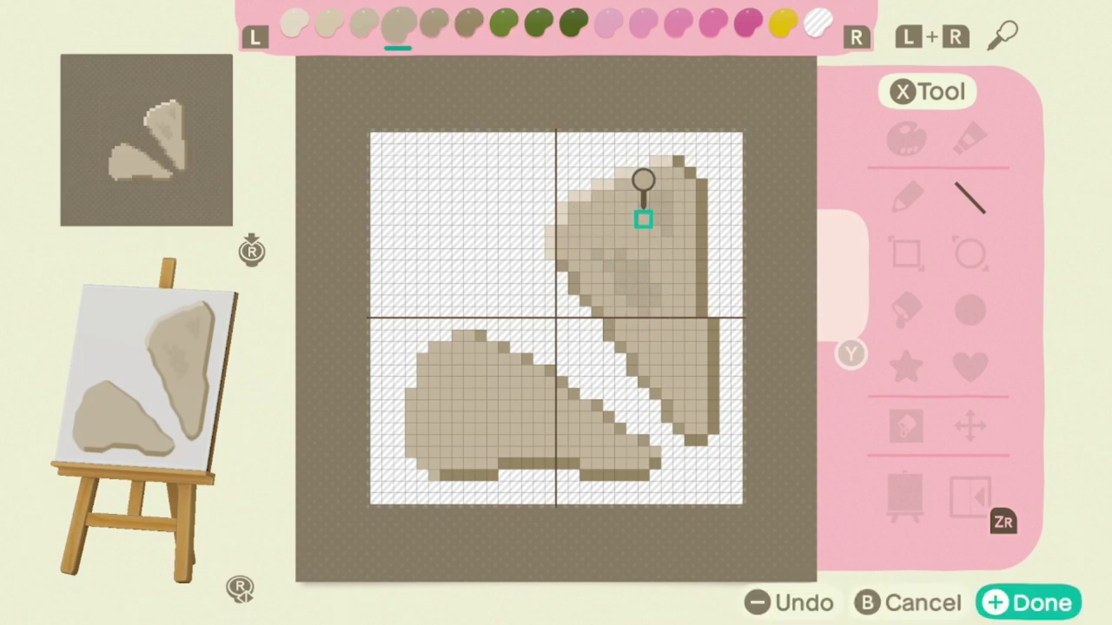
pyautogui.moveTo(695, 404); pyautogui.dragTo(655, 337)
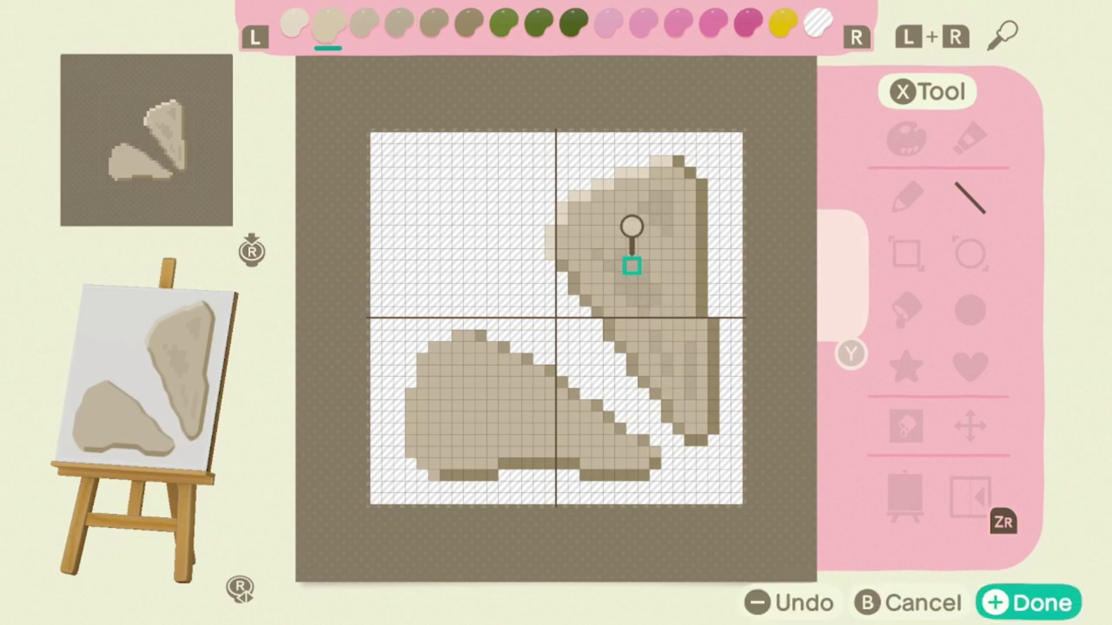
pyautogui.press('r')
pyautogui.press('r')
pyautogui.press('r')
pyautogui.press('l')
pyautogui.moveTo(606, 209)
pyautogui.mouseDown()
pyautogui.moveTo(596, 206)
pyautogui.moveTo(608, 243)
pyautogui.moveTo(677, 320)
pyautogui.mouseUp()
# Add light vertical flecks across the tall wedge with the second palette colour
pyautogui.press('l')
pyautogui.press('l')
pyautogui.moveTo(643, 231)
pyautogui.mouseDown()
pyautogui.moveTo(678, 216)
pyautogui.moveTo(643, 310)
pyautogui.moveTo(678, 310)
pyautogui.moveTo(702, 394)
pyautogui.mouseUp()
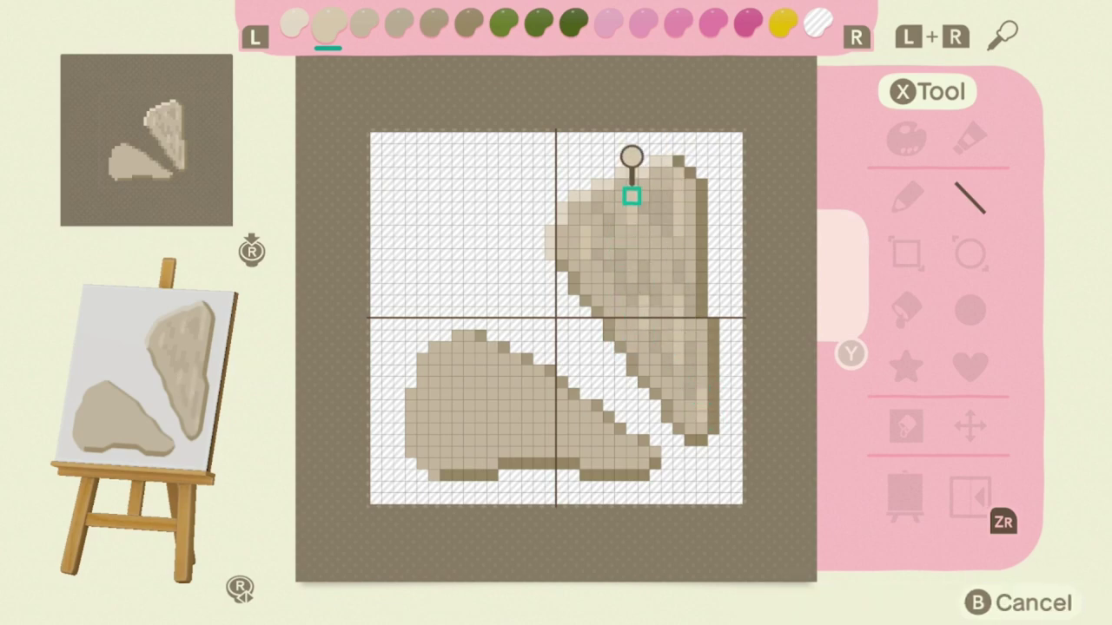
pyautogui.moveTo(632, 196)
pyautogui.mouseDown()
pyautogui.moveTo(643, 251)
pyautogui.moveTo(633, 290)
pyautogui.moveTo(703, 390)
pyautogui.moveTo(631, 301)
pyautogui.mouseUp()
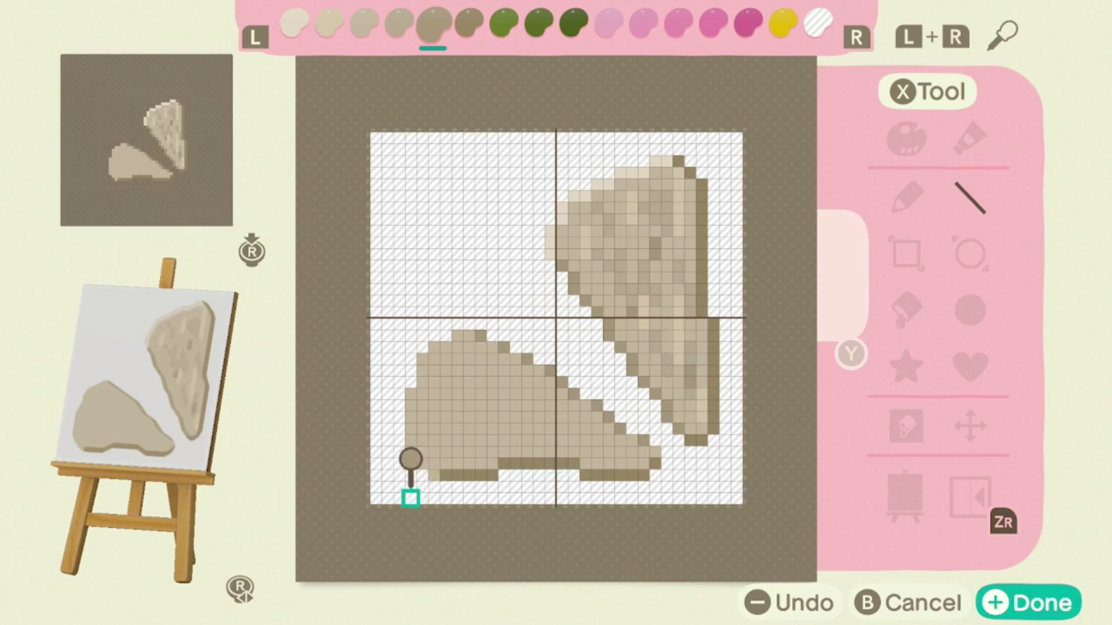
# Texture the low wedge's wide end and save the design under the name Wooden plank
pyautogui.moveTo(410, 463)
pyautogui.mouseDown()
pyautogui.moveTo(479, 440)
pyautogui.moveTo(514, 380)
pyautogui.moveTo(504, 417)
pyautogui.moveTo(562, 441)
pyautogui.moveTo(455, 370)
pyautogui.moveTo(515, 440)
pyautogui.moveTo(482, 382)
pyautogui.moveTo(586, 461)
pyautogui.moveTo(461, 439)
pyautogui.moveTo(468, 383)
pyautogui.mouseUp()
pyautogui.moveTo(434, 428)
pyautogui.mouseDown()
pyautogui.moveTo(585, 441)
pyautogui.moveTo(503, 393)
pyautogui.mouseUp()
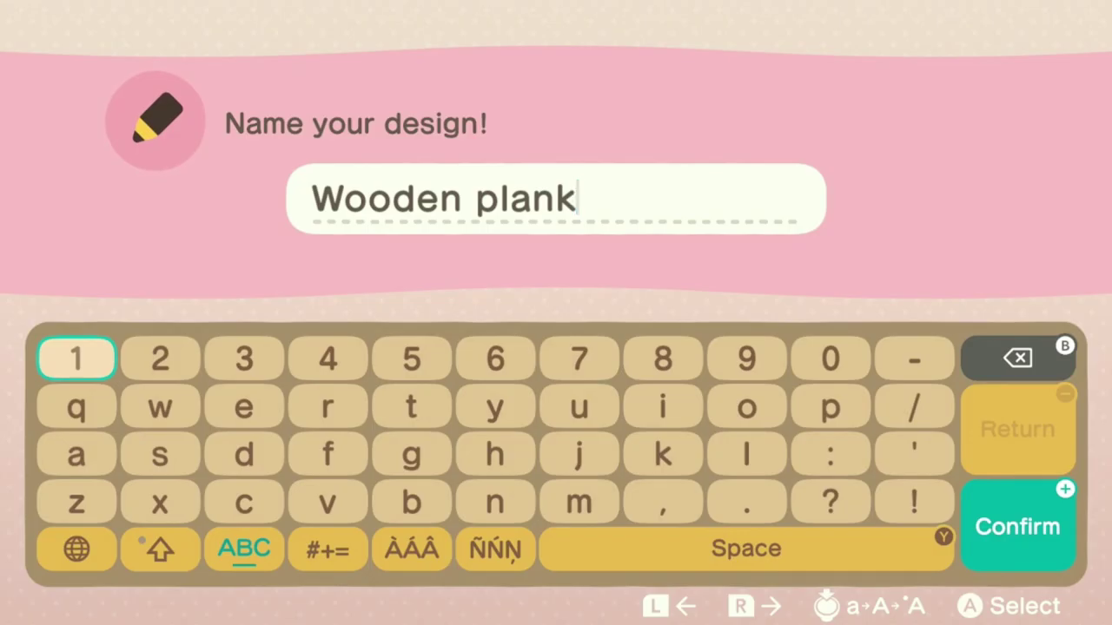
pyautogui.press('Return')
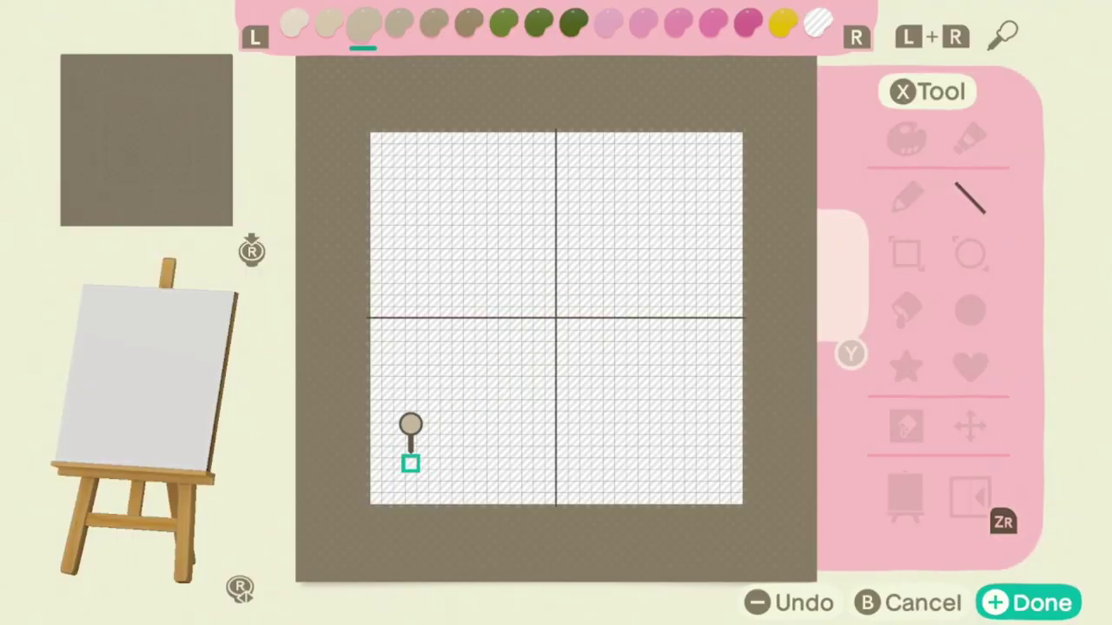
# On the blank canvas, outline a tall tapering stone in the left half and fill it with beige
pyautogui.moveTo(410, 464)
pyautogui.mouseDown()
pyautogui.moveTo(398, 208)
pyautogui.moveTo(469, 161)
pyautogui.moveTo(516, 184)
pyautogui.moveTo(548, 240)
pyautogui.moveTo(445, 440)
pyautogui.moveTo(422, 457)
pyautogui.moveTo(435, 449)
pyautogui.mouseUp()
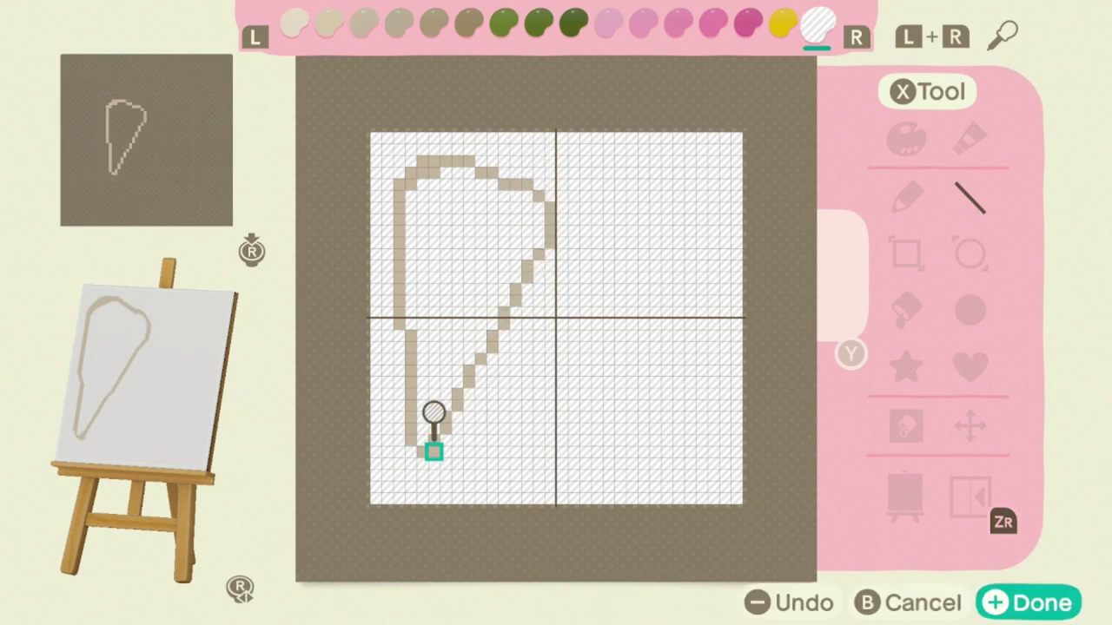
pyautogui.press('x')
pyautogui.click(906, 309)
pyautogui.click(444, 324)
pyautogui.press('x')
pyautogui.click(970, 197)
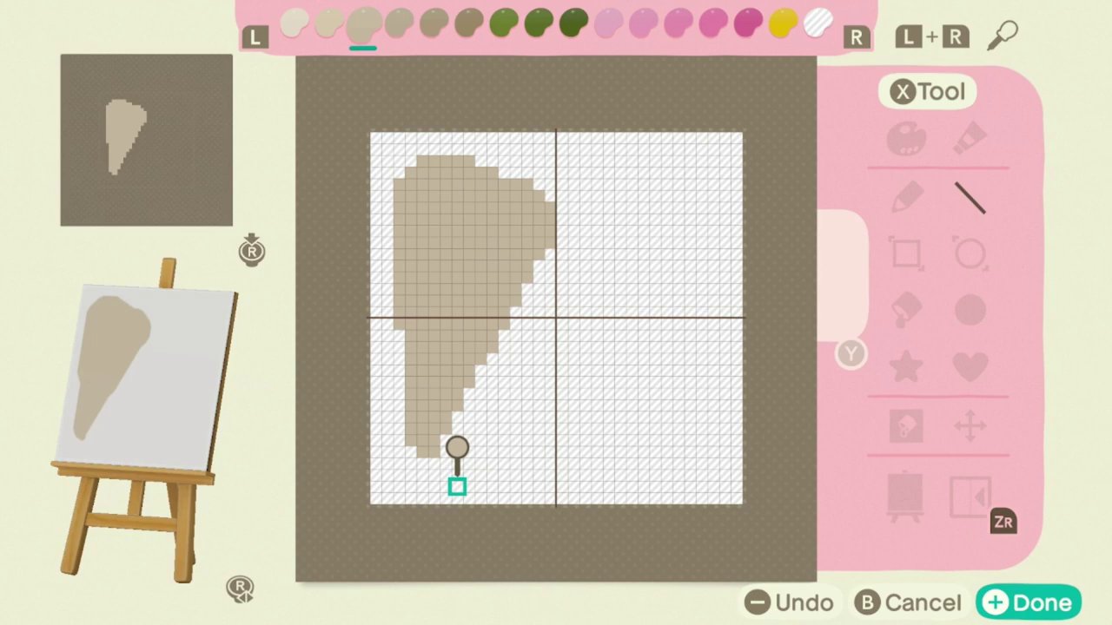
# Reshape the tall stone's lower tip and lower-right edge, trimming the excess with the transparent colour
pyautogui.press('l')
pyautogui.press('l')
pyautogui.press('l')
pyautogui.moveTo(434, 452); pyautogui.dragTo(499, 304)
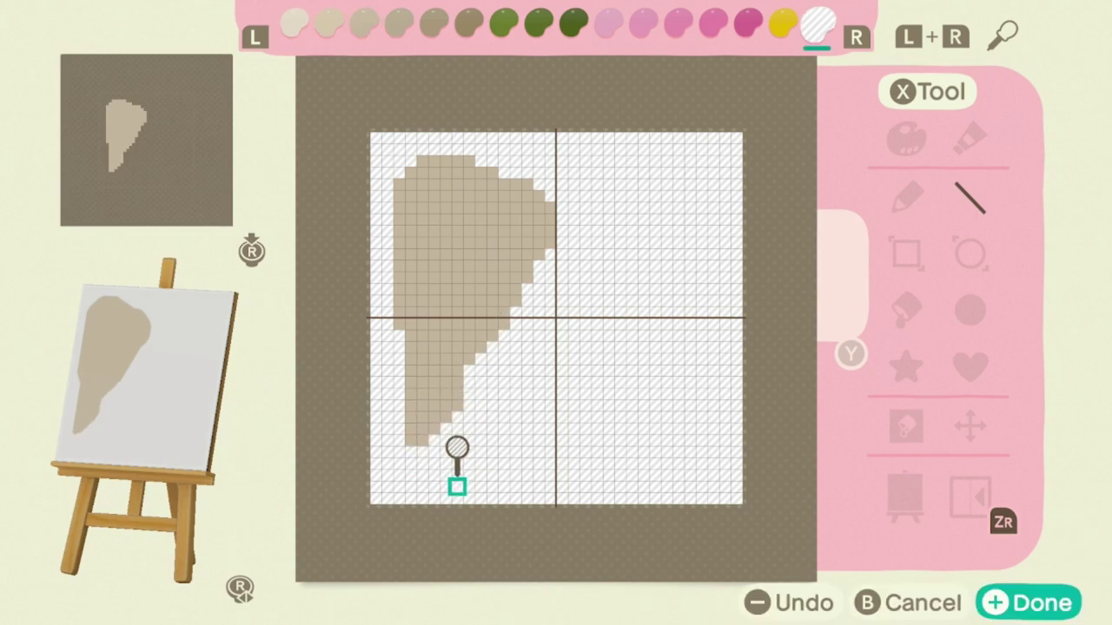
# Draw a low wedge-shaped stone rising toward the right beside the tall stone and fill it with beige
pyautogui.press('x')
pyautogui.click(970, 197)
pyautogui.press('r')
pyautogui.press('r')
pyautogui.press('r')
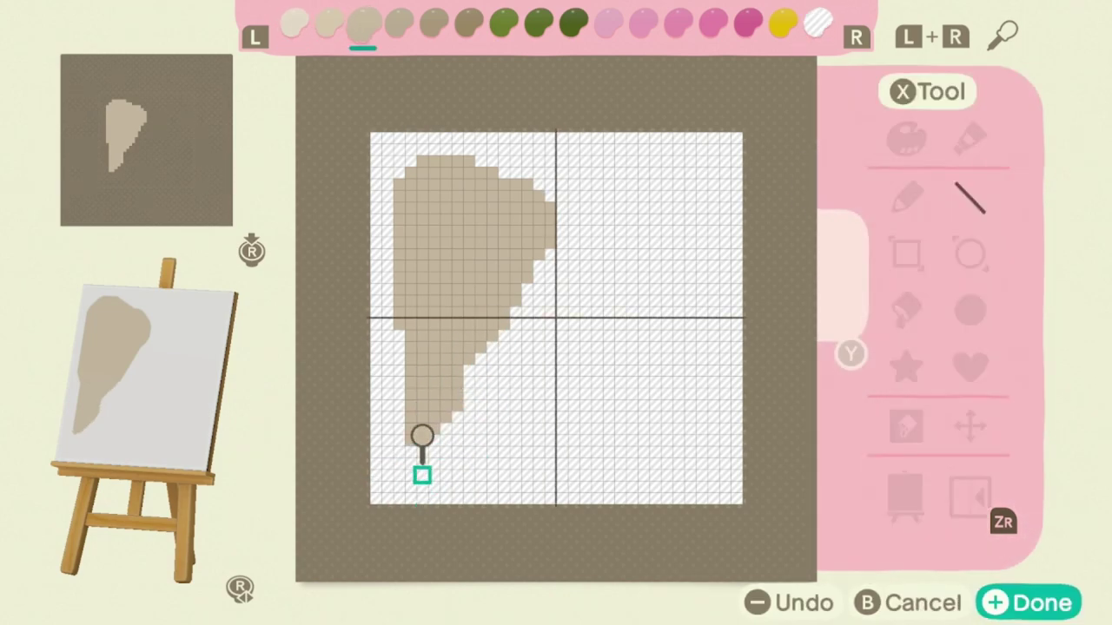
pyautogui.moveTo(434, 475)
pyautogui.mouseDown()
pyautogui.moveTo(665, 474)
pyautogui.moveTo(700, 461)
pyautogui.moveTo(677, 311)
pyautogui.moveTo(655, 278)
pyautogui.mouseUp()
pyautogui.moveTo(620, 311)
pyautogui.mouseDown()
pyautogui.moveTo(524, 380)
pyautogui.moveTo(527, 417)
pyautogui.mouseUp()
pyautogui.moveTo(434, 463)
pyautogui.mouseDown()
pyautogui.moveTo(504, 428)
pyautogui.moveTo(596, 344)
pyautogui.moveTo(561, 496)
pyautogui.mouseUp()
pyautogui.press('x')
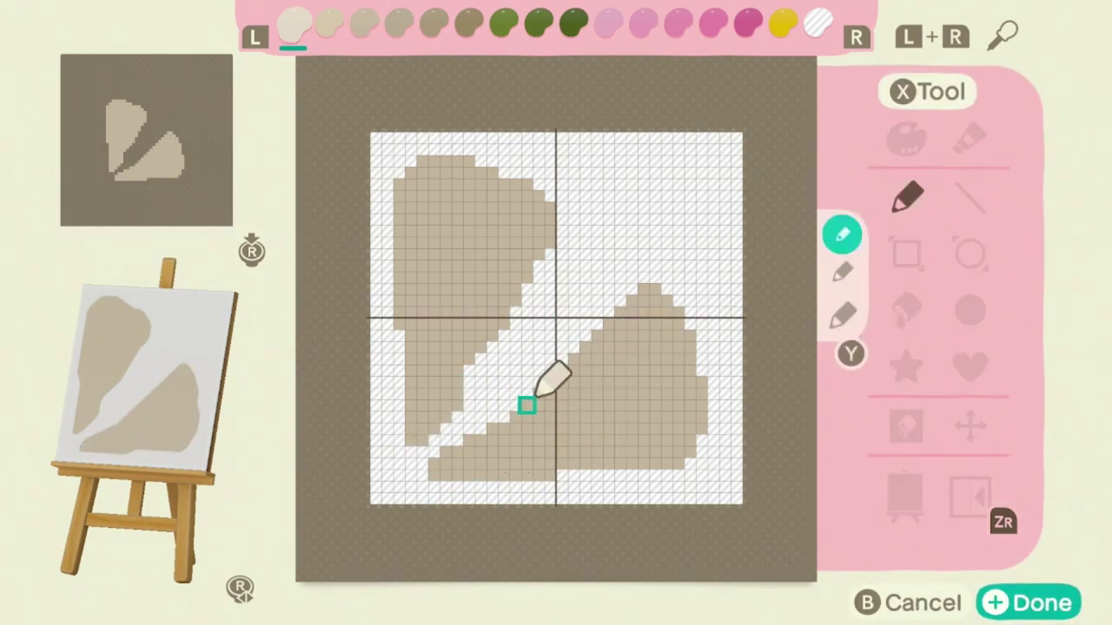
# Paint the tall stone's lower-left edge with the lightest palette colour and trim the edge above it with transparent
pyautogui.moveTo(400, 447)
pyautogui.mouseDown()
pyautogui.moveTo(400, 171)
pyautogui.moveTo(417, 165)
pyautogui.mouseUp()
pyautogui.press('l')
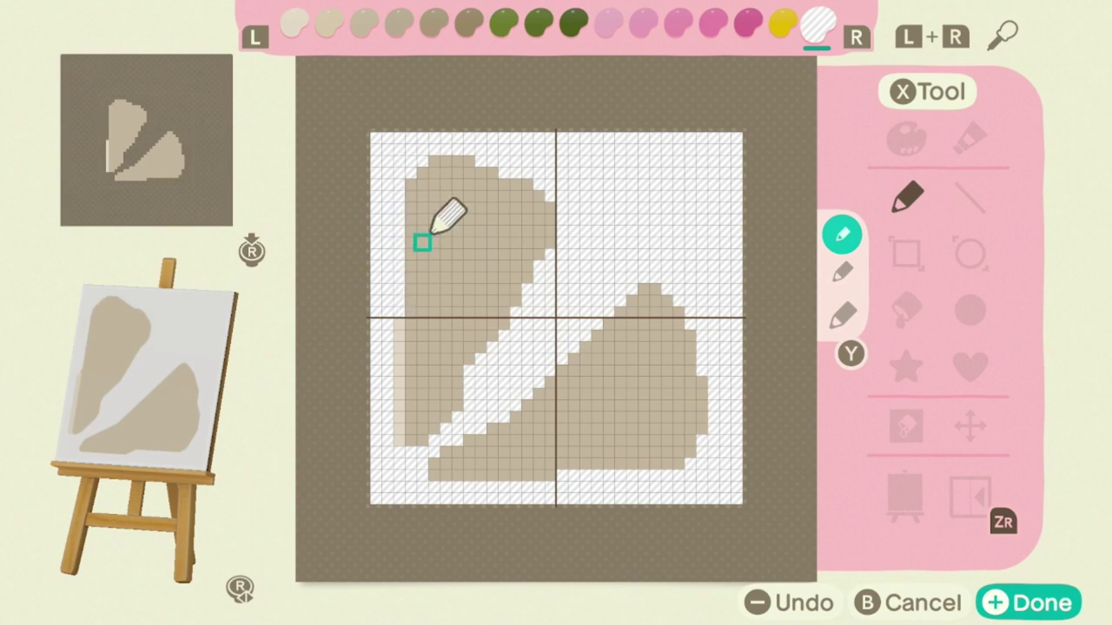
pyautogui.press('-')
pyautogui.press('r')
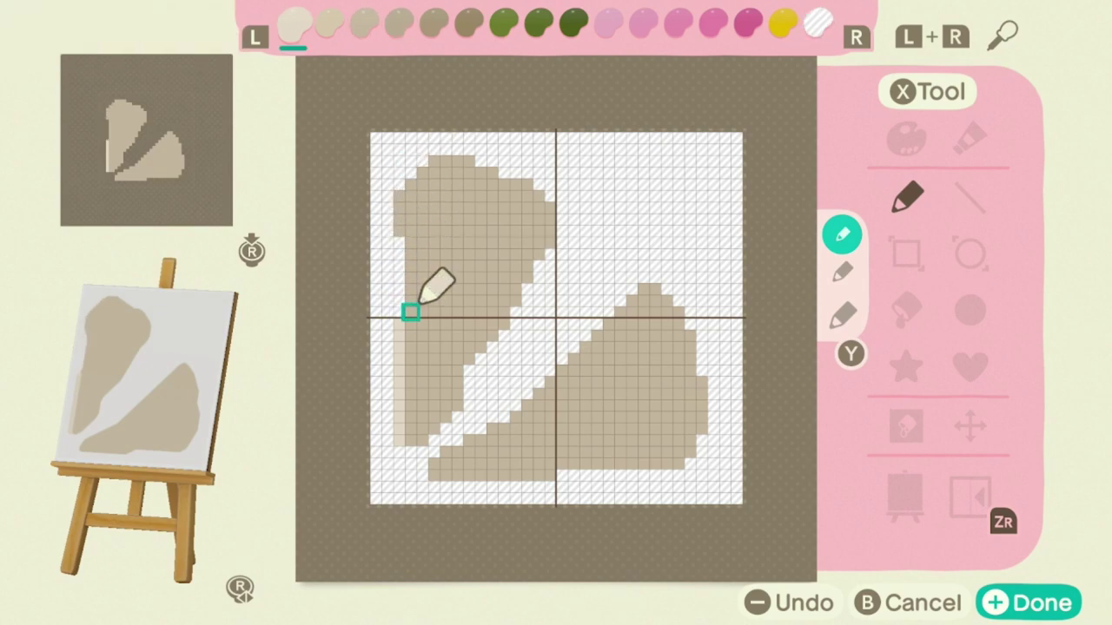
# Highlight the tall stone's upper-left and top edges and the low wedge's upper slope in the lightest colour, trimming the wedge's peak
pyautogui.press('Right')
pyautogui.moveTo(410, 312)
pyautogui.mouseDown()
pyautogui.moveTo(409, 252)
pyautogui.moveTo(434, 161)
pyautogui.mouseUp()
pyautogui.moveTo(467, 367); pyautogui.dragTo(445, 451)
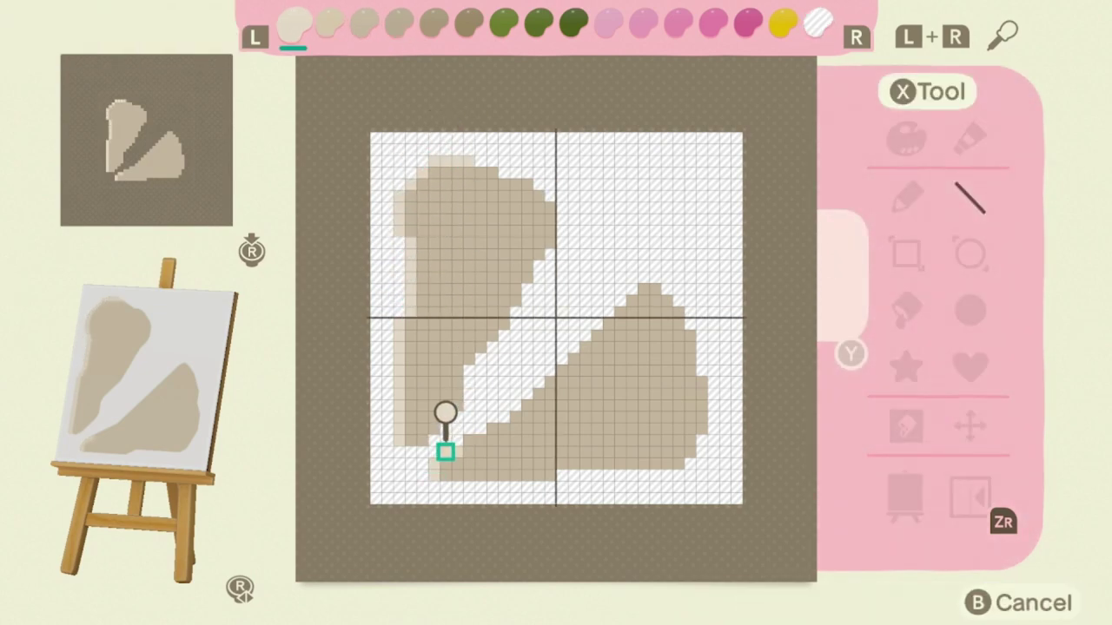
pyautogui.click(643, 290)
pyautogui.press('l')
pyautogui.press('r')
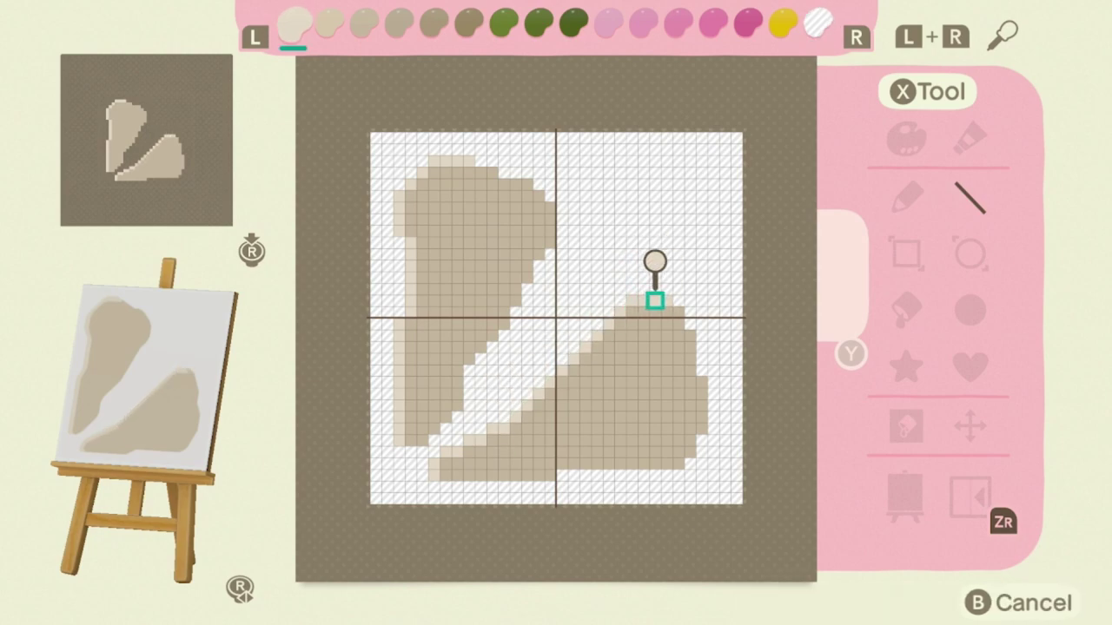
# Shade the right edges of both stones and the low wedge's base with the sixth palette colour, dark brown
pyautogui.press('r')
pyautogui.press('r')
pyautogui.press('r')
pyautogui.press('r')
pyautogui.press('r')
pyautogui.click(493, 172)
pyautogui.moveTo(550, 207)
pyautogui.mouseDown()
pyautogui.moveTo(516, 287)
pyautogui.moveTo(409, 437)
pyautogui.moveTo(549, 474)
pyautogui.moveTo(690, 441)
pyautogui.mouseUp()
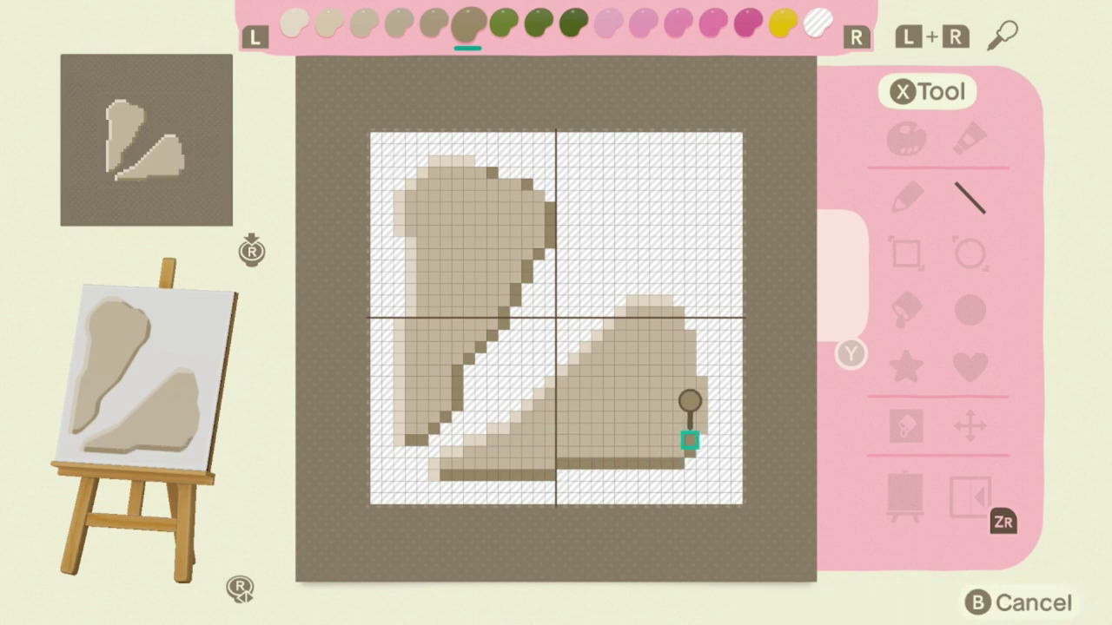
pyautogui.moveTo(689, 347); pyautogui.dragTo(684, 314)
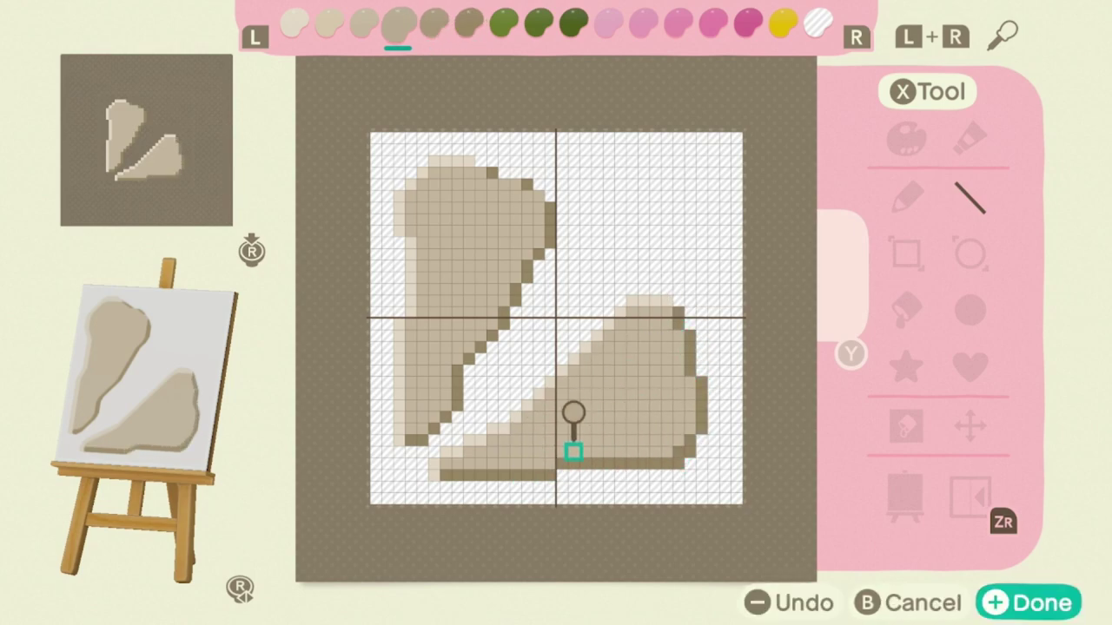
# Texture the low wedge and the tall stone with patches and streaks in the fourth palette colour
pyautogui.moveTo(573, 452)
pyautogui.mouseDown()
pyautogui.moveTo(526, 452)
pyautogui.moveTo(534, 439)
pyautogui.moveTo(653, 414)
pyautogui.moveTo(643, 393)
pyautogui.mouseUp()
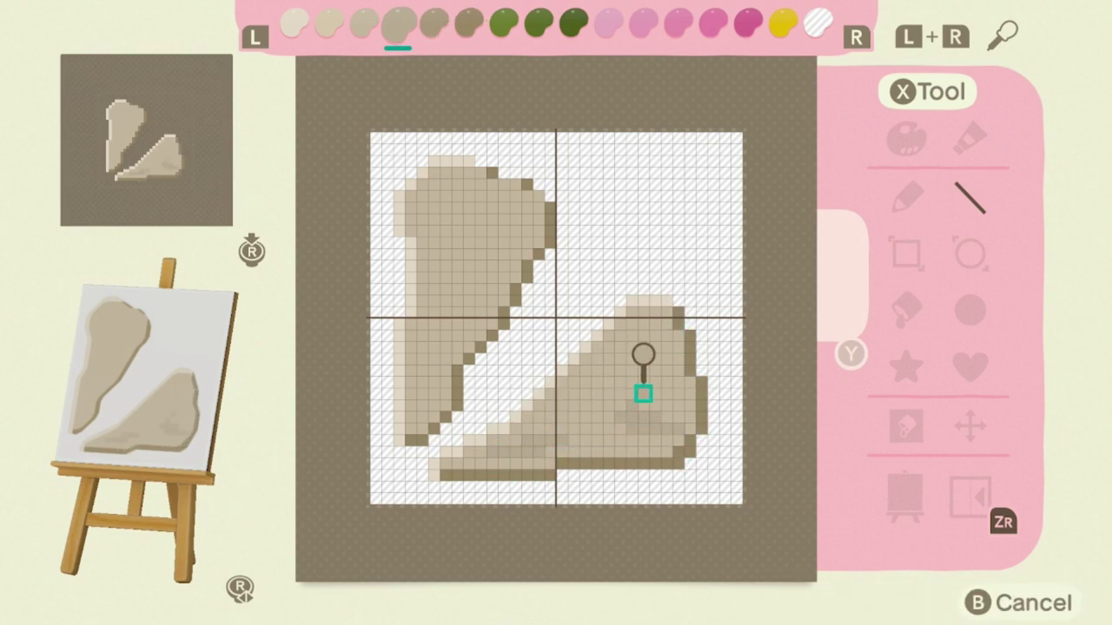
pyautogui.moveTo(608, 335); pyautogui.dragTo(617, 365)
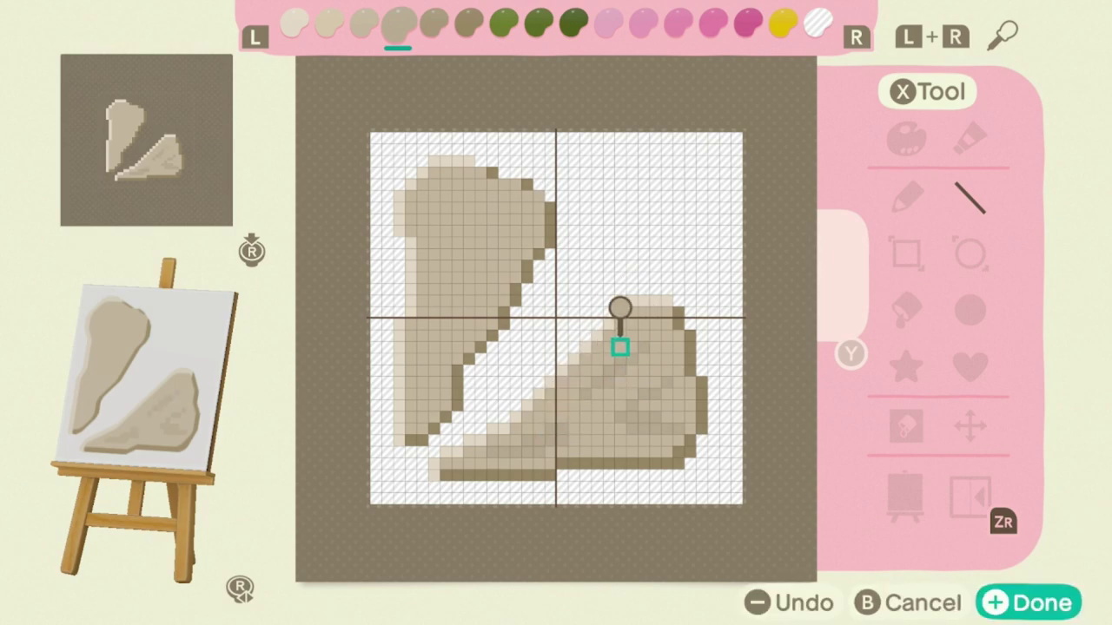
pyautogui.moveTo(500, 282)
pyautogui.mouseDown()
pyautogui.moveTo(492, 277)
pyautogui.moveTo(455, 320)
pyautogui.moveTo(463, 286)
pyautogui.moveTo(445, 220)
pyautogui.mouseUp()
pyautogui.moveTo(425, 331)
pyautogui.mouseDown()
pyautogui.moveTo(412, 414)
pyautogui.moveTo(443, 370)
pyautogui.mouseUp()
pyautogui.moveTo(435, 291)
pyautogui.mouseDown()
pyautogui.moveTo(433, 311)
pyautogui.moveTo(503, 197)
pyautogui.mouseUp()
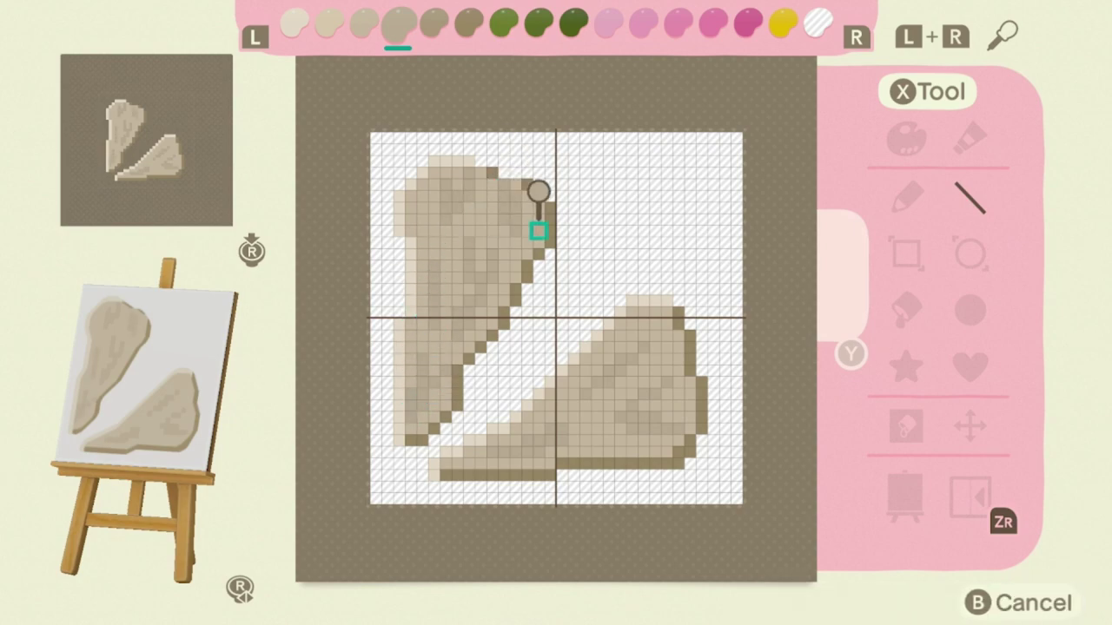
pyautogui.moveTo(539, 231); pyautogui.dragTo(545, 241)
# Scatter light flecks over both textured stones with the second palette colour
pyautogui.press('l')
pyautogui.press('l')
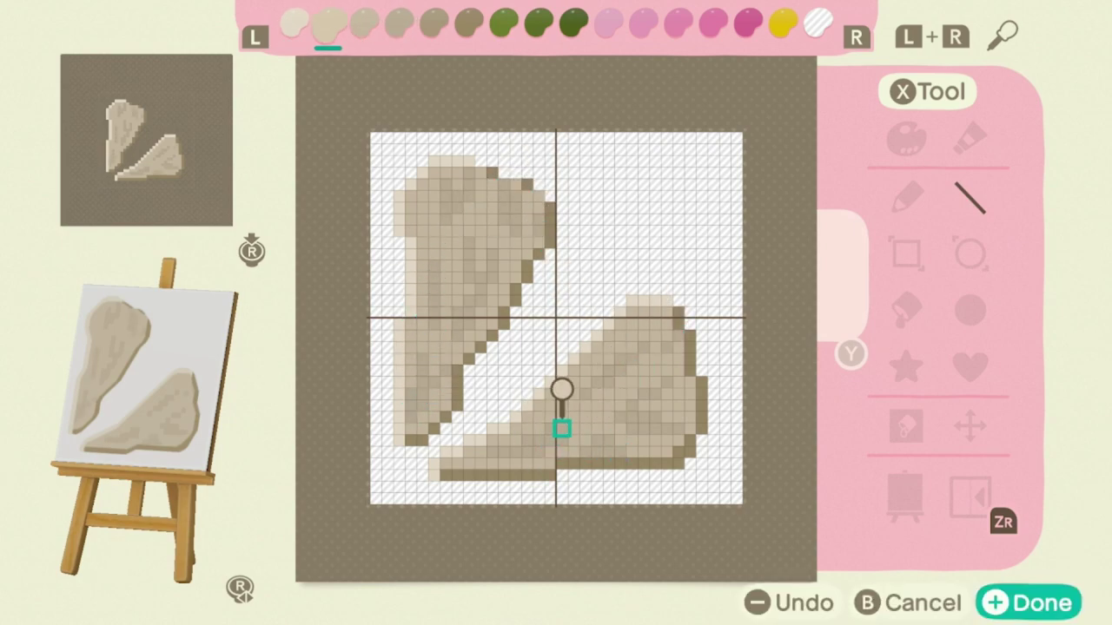
pyautogui.moveTo(562, 441)
pyautogui.mouseDown()
pyautogui.moveTo(562, 417)
pyautogui.moveTo(561, 439)
pyautogui.moveTo(503, 452)
pyautogui.mouseUp()
pyautogui.press('-')
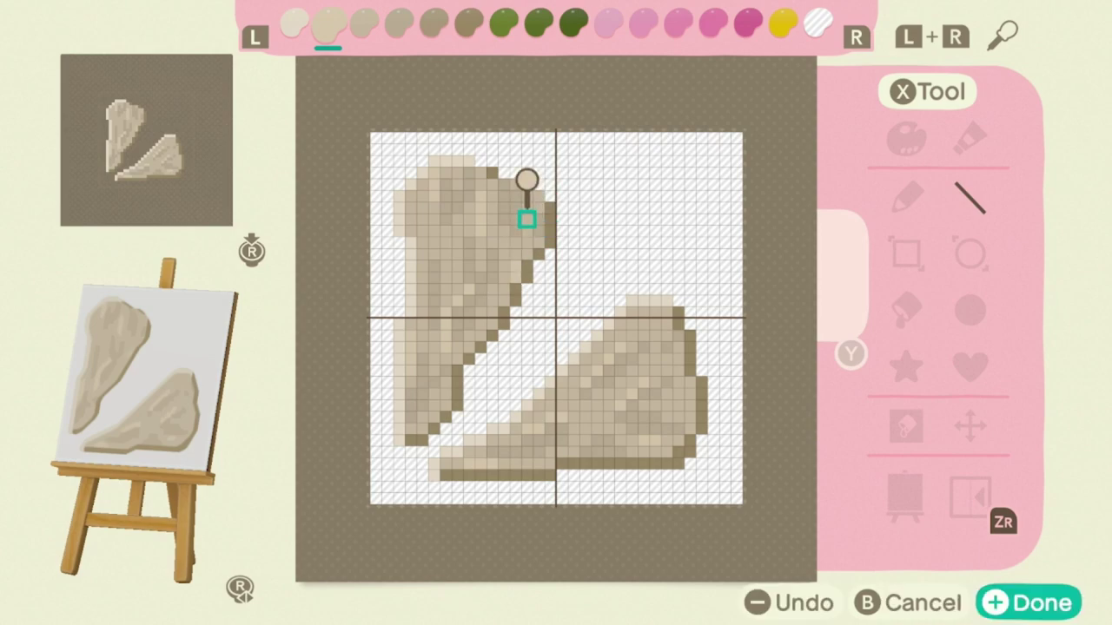
pyautogui.moveTo(410, 243); pyautogui.dragTo(444, 241)
pyautogui.press('r')
pyautogui.press('r')
pyautogui.press('r')
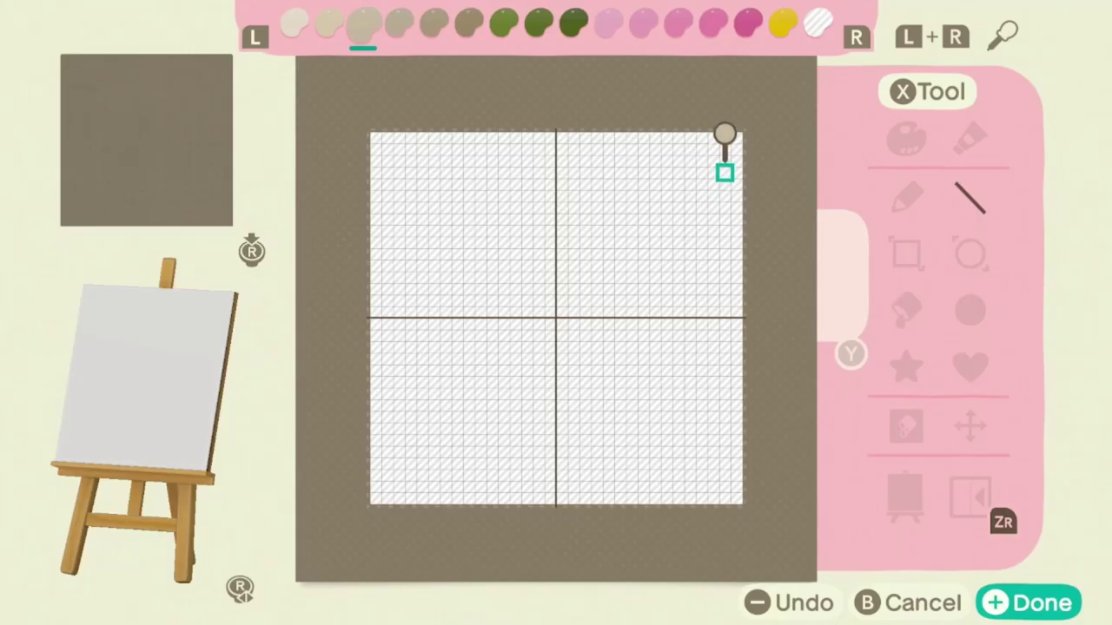
# On the blank canvas, outline a triangular stone at lower right and a wide wedge-shaped stone at upper left in beige
pyautogui.moveTo(708, 196)
pyautogui.mouseDown()
pyautogui.moveTo(492, 414)
pyautogui.moveTo(608, 322)
pyautogui.moveTo(551, 427)
pyautogui.moveTo(538, 404)
pyautogui.mouseUp()
pyautogui.moveTo(539, 404)
pyautogui.mouseDown()
pyautogui.moveTo(608, 488)
pyautogui.moveTo(556, 448)
pyautogui.moveTo(702, 463)
pyautogui.mouseUp()
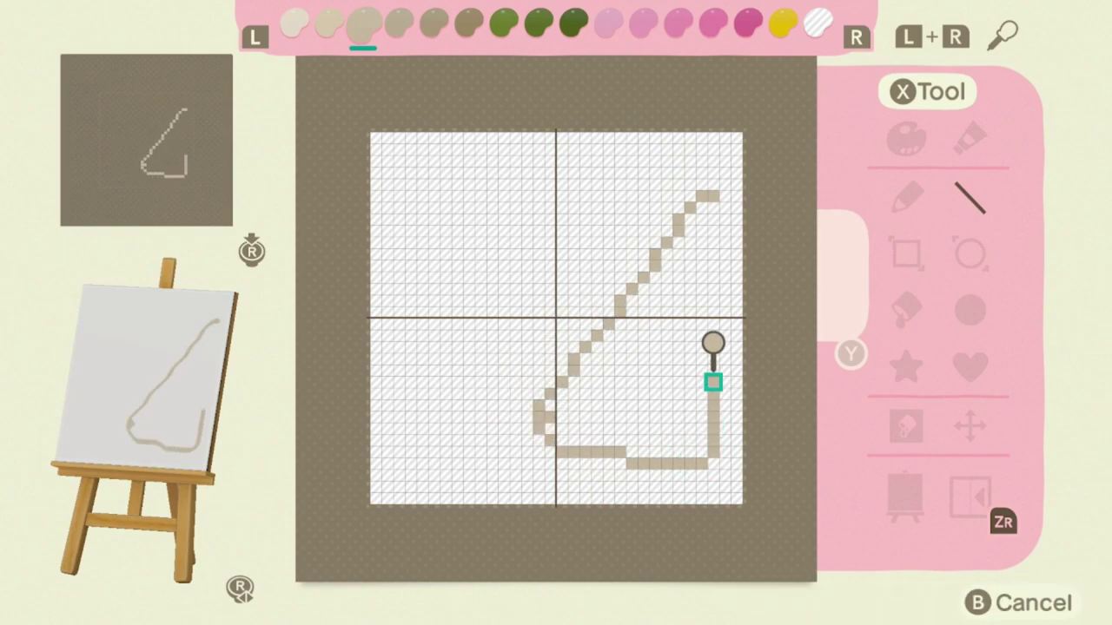
pyautogui.moveTo(712, 382)
pyautogui.mouseDown()
pyautogui.moveTo(724, 208)
pyautogui.moveTo(678, 156)
pyautogui.moveTo(492, 173)
pyautogui.moveTo(467, 159)
pyautogui.moveTo(398, 161)
pyautogui.moveTo(397, 231)
pyautogui.moveTo(444, 298)
pyautogui.moveTo(444, 324)
pyautogui.moveTo(631, 182)
pyautogui.moveTo(586, 231)
pyautogui.moveTo(608, 209)
pyautogui.mouseUp()
pyautogui.moveTo(608, 208); pyautogui.dragTo(669, 195)
pyautogui.moveTo(398, 254)
pyautogui.mouseDown()
pyautogui.moveTo(422, 301)
pyautogui.moveTo(446, 298)
pyautogui.moveTo(491, 321)
pyautogui.moveTo(631, 208)
pyautogui.mouseUp()
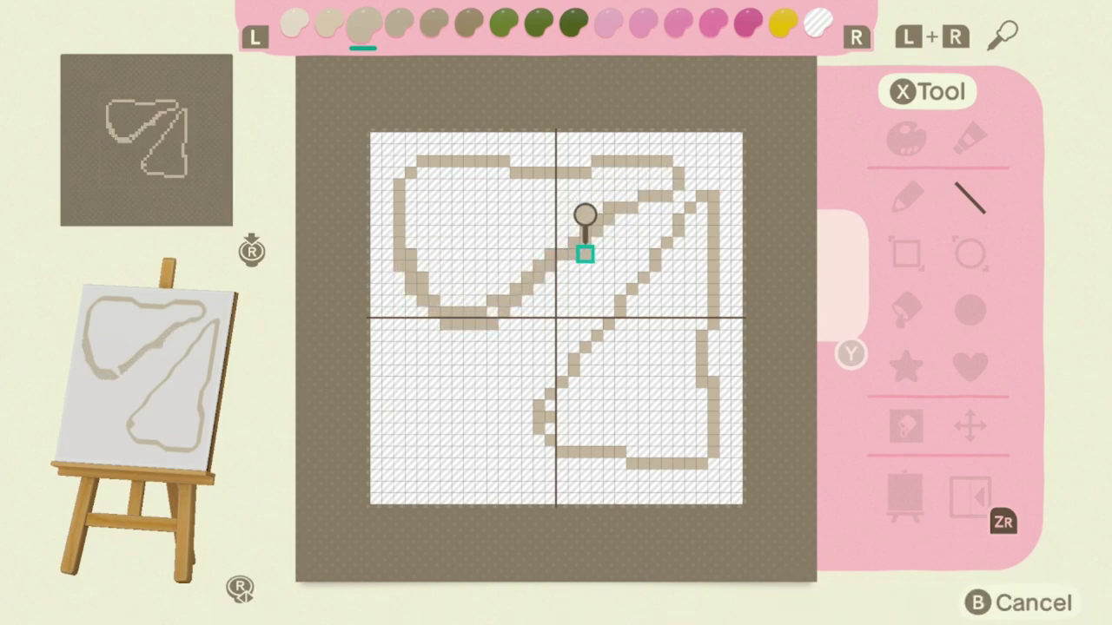
pyautogui.moveTo(585, 254); pyautogui.dragTo(503, 287)
# Fill the upper-left and lower-right stone outlines with beige
pyautogui.press('x')
pyautogui.click(906, 308)
pyautogui.click(457, 253)
pyautogui.click(596, 379)
# Trim the left part of the upper stone's top edge with the transparent colour using the Line tool
pyautogui.press('x')
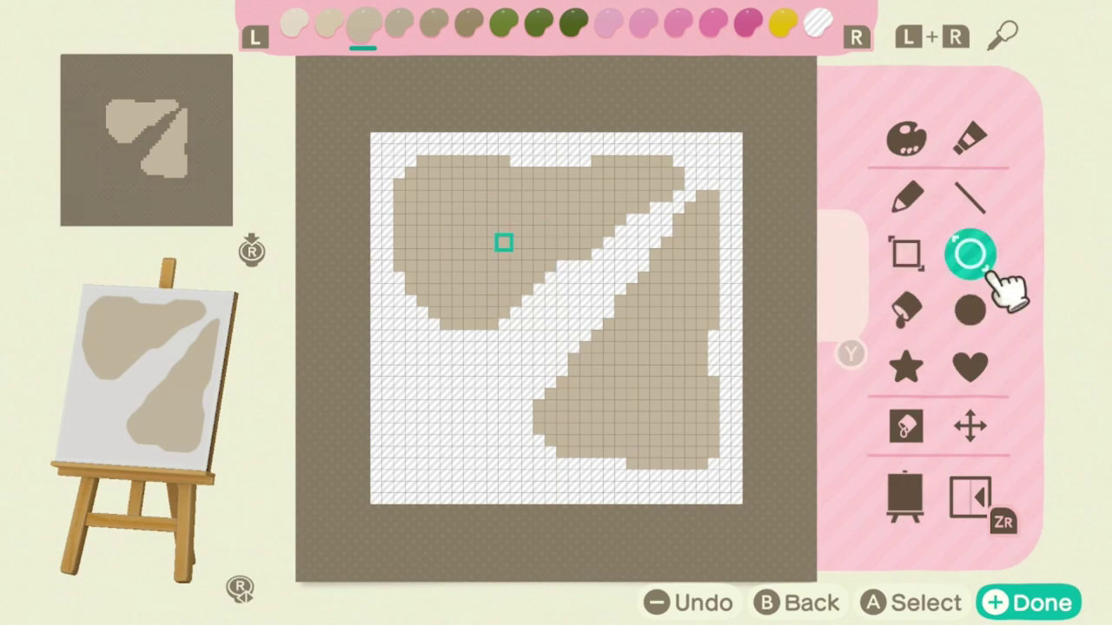
pyautogui.click(971, 198)
pyautogui.press('l')
pyautogui.press('l')
pyautogui.press('l')
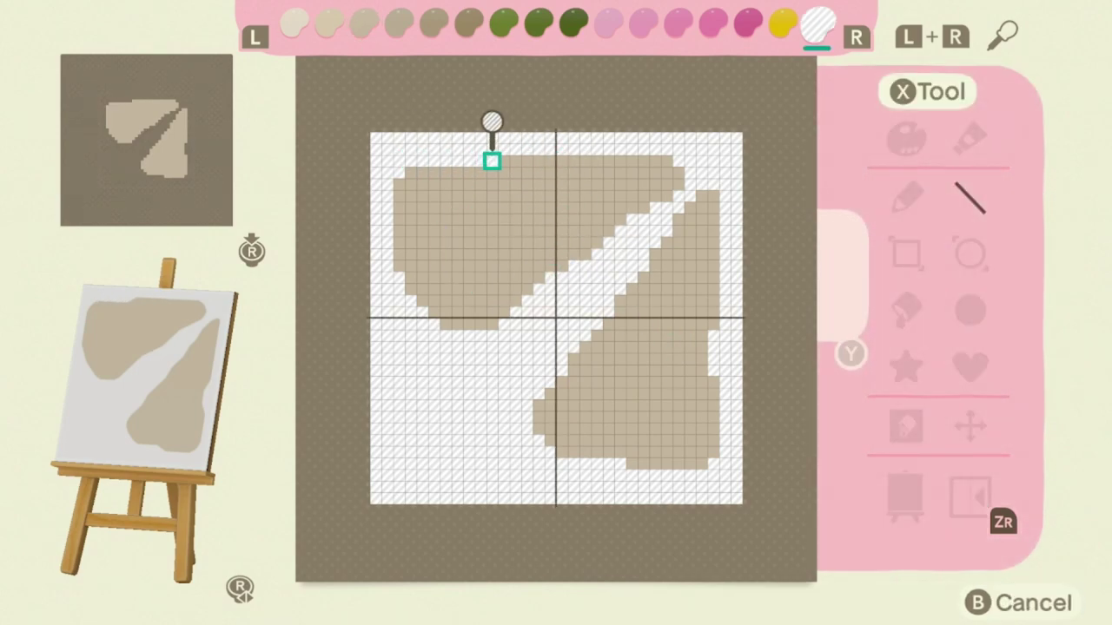
pyautogui.moveTo(492, 159); pyautogui.dragTo(399, 184)
# Highlight the top and left edges of the upper stone and the triangular stone's left slope with the lightest palette colour
pyautogui.press('r')
pyautogui.moveTo(423, 231)
pyautogui.mouseDown()
pyautogui.moveTo(397, 241)
pyautogui.moveTo(479, 171)
pyautogui.moveTo(655, 184)
pyautogui.mouseUp()
pyautogui.moveTo(690, 220); pyautogui.dragTo(574, 360)
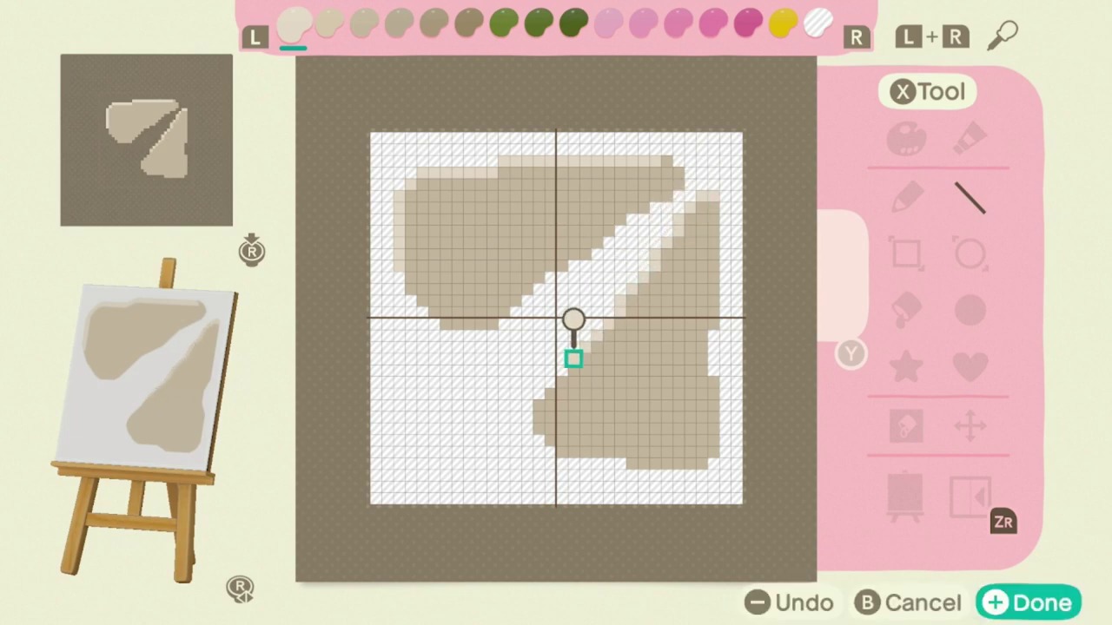
# Shade the upper stone's underside and the triangular stone's base and right edge with the sixth palette colour, dark brown
pyautogui.press('r')
pyautogui.press('r')
pyautogui.moveTo(444, 324); pyautogui.dragTo(539, 289)
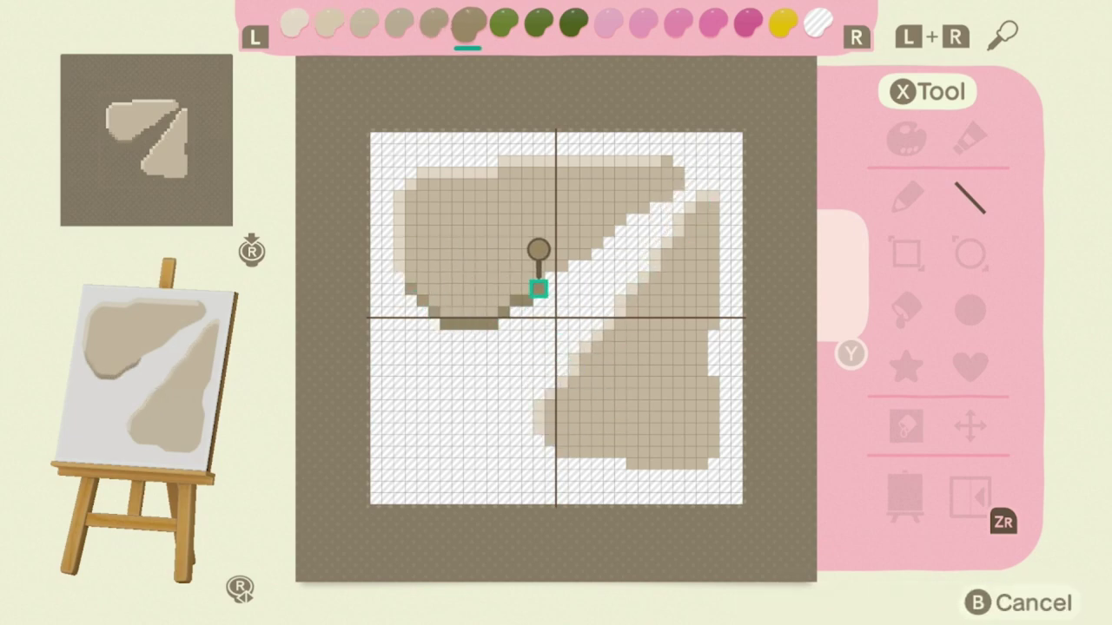
pyautogui.moveTo(574, 254); pyautogui.dragTo(677, 184)
pyautogui.moveTo(568, 450)
pyautogui.mouseDown()
pyautogui.moveTo(700, 461)
pyautogui.moveTo(712, 208)
pyautogui.moveTo(702, 186)
pyautogui.mouseUp()
# Add a softer shadow line just inside both stones' dark edges with the fifth palette colour
pyautogui.press('l')
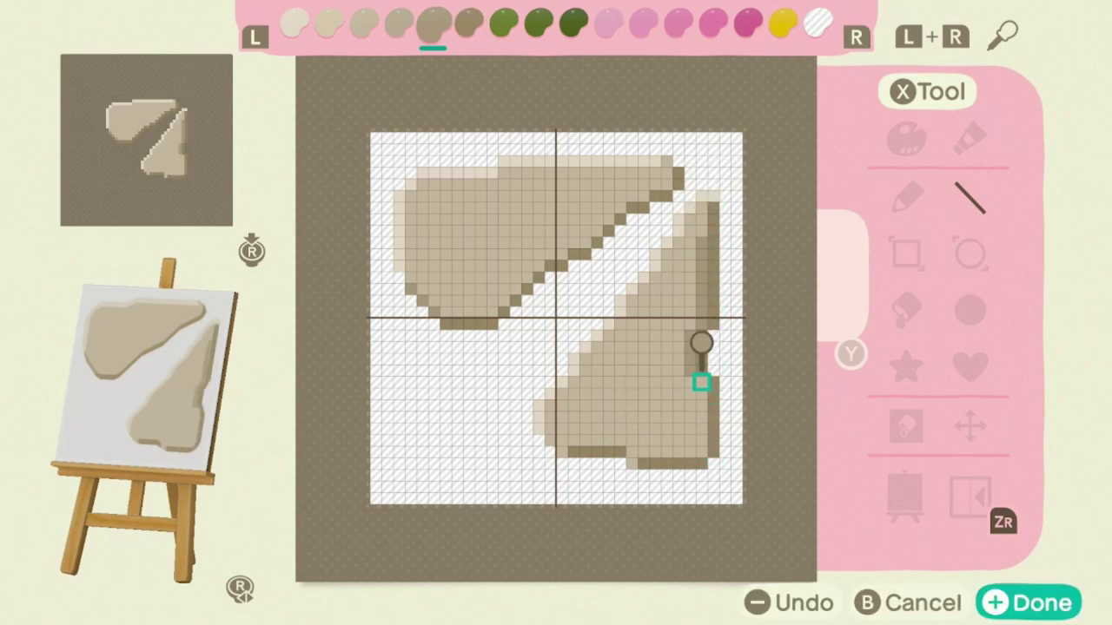
pyautogui.moveTo(701, 382); pyautogui.dragTo(632, 463)
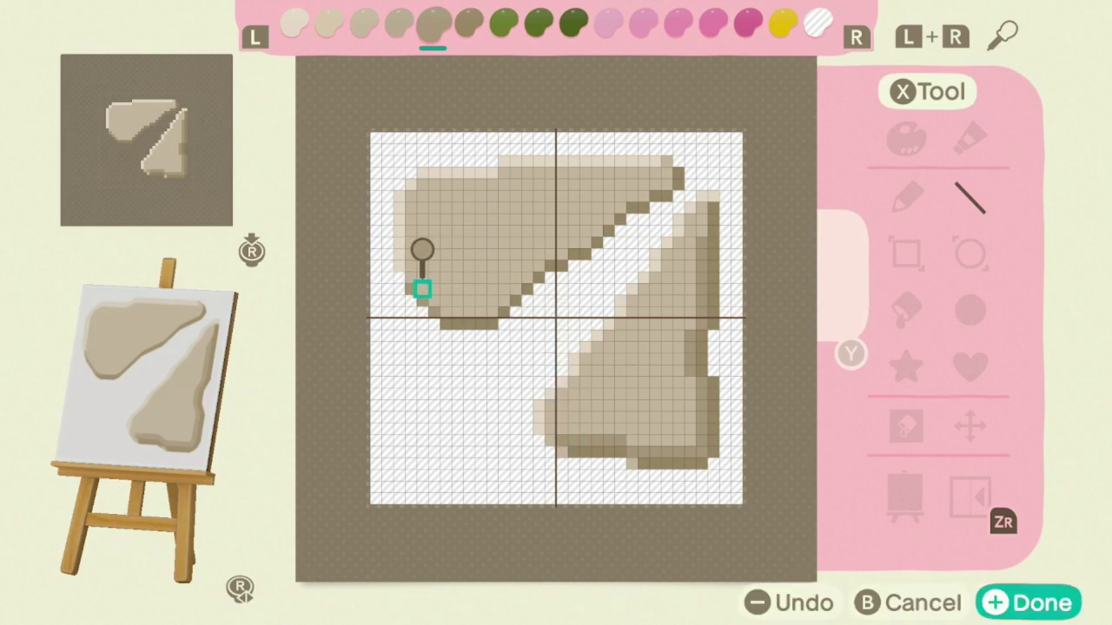
pyautogui.moveTo(573, 243); pyautogui.dragTo(643, 197)
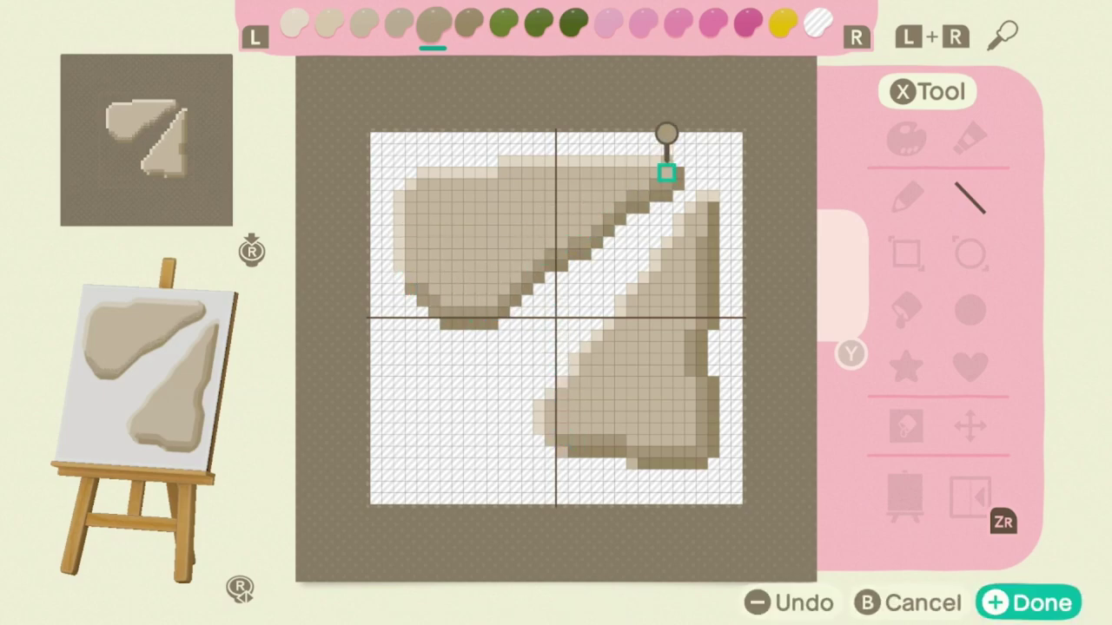
# Mottle the faces of the upper and triangular stones with short diagonal streaks in the fourth palette colour
pyautogui.press('l')
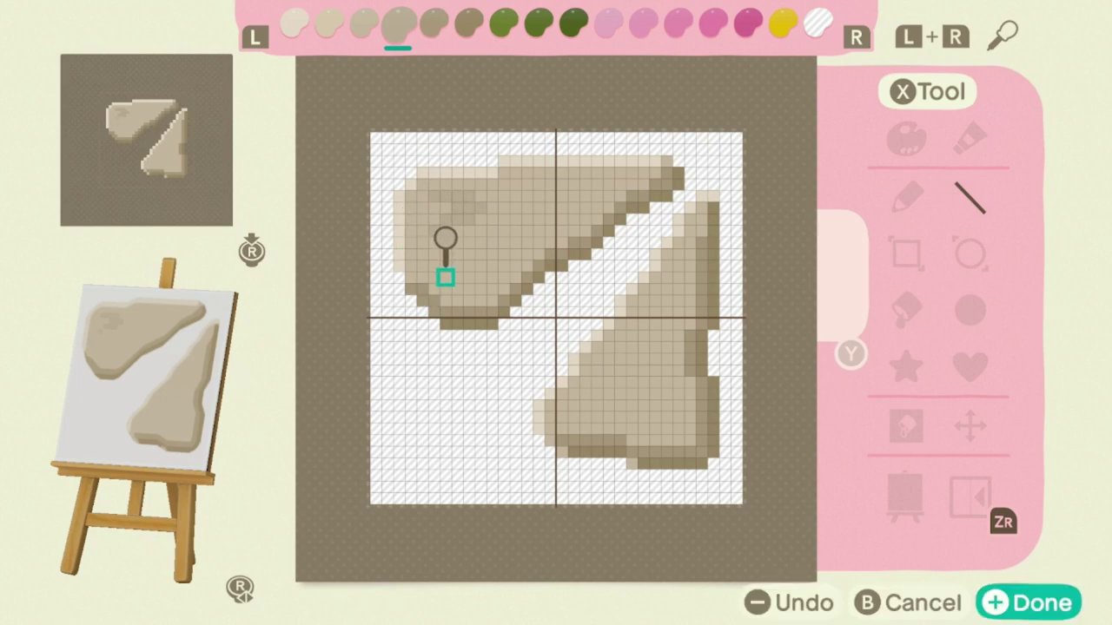
pyautogui.moveTo(445, 277); pyautogui.dragTo(503, 242)
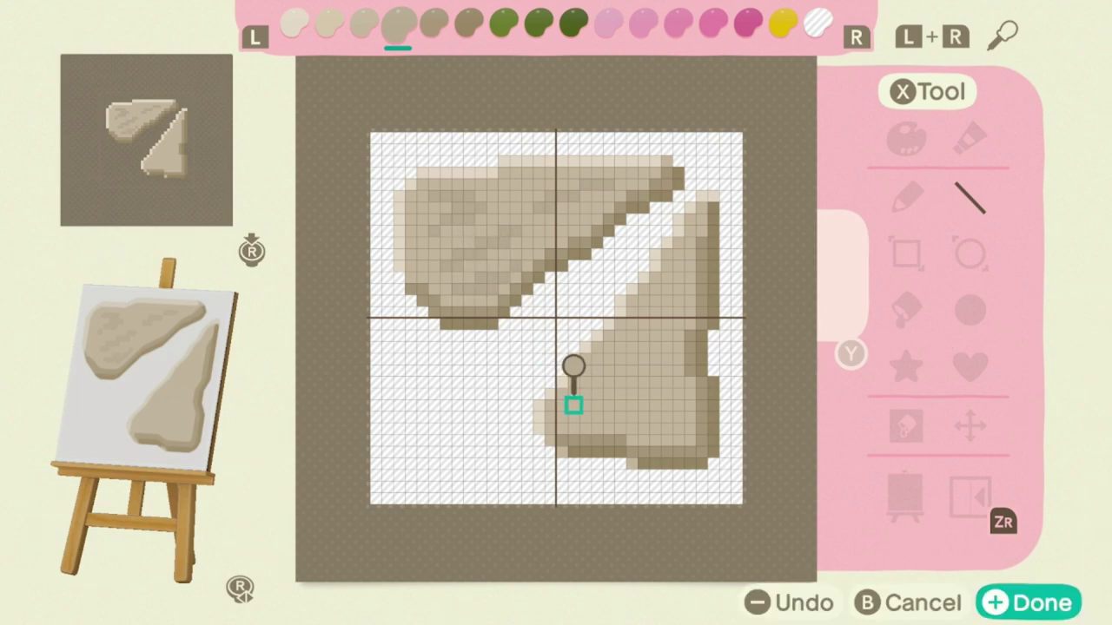
pyautogui.moveTo(573, 405); pyautogui.dragTo(632, 285)
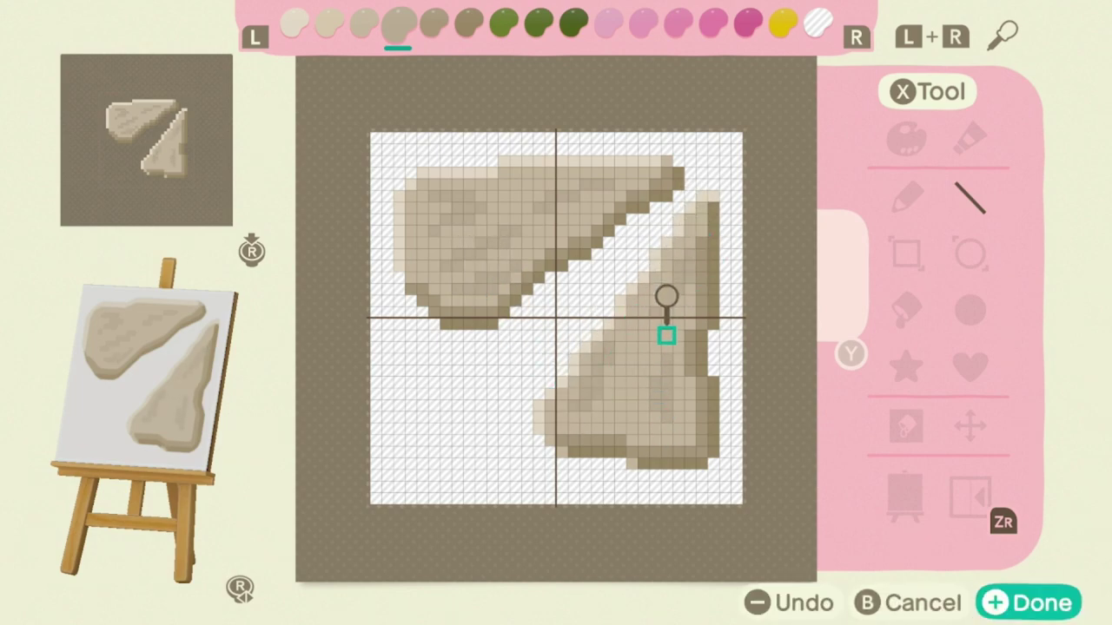
pyautogui.moveTo(632, 371); pyautogui.dragTo(618, 426)
# Add light flecks across the triangular stone and the upper stone with the second palette colour
pyautogui.press('l')
pyautogui.press('l')
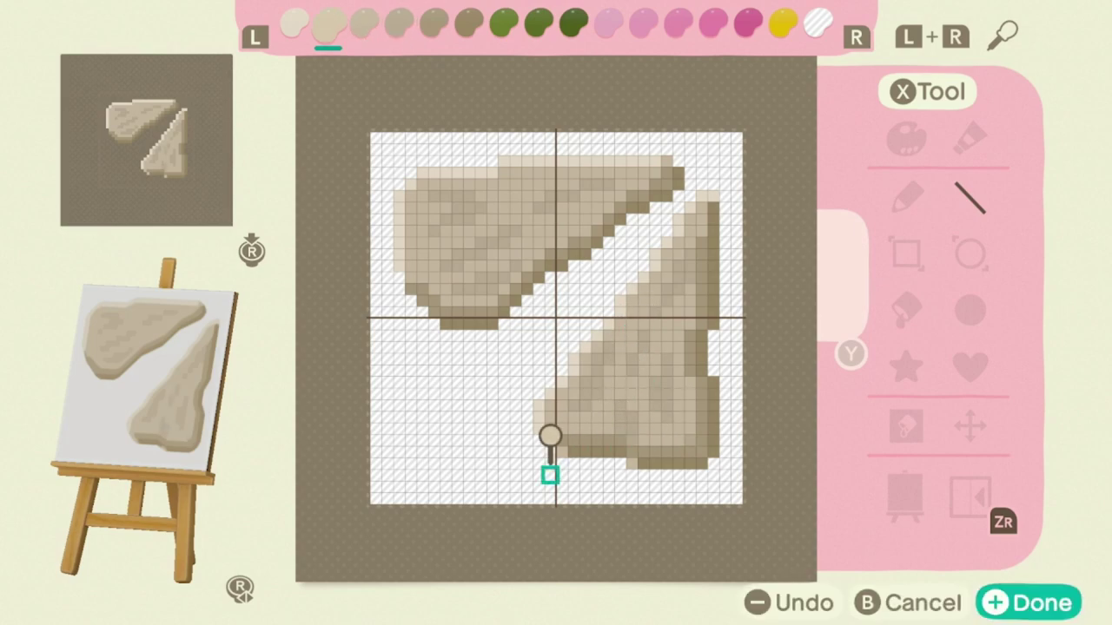
pyautogui.moveTo(550, 472); pyautogui.dragTo(597, 369)
pyautogui.moveTo(678, 382)
pyautogui.mouseDown()
pyautogui.moveTo(677, 426)
pyautogui.moveTo(678, 261)
pyautogui.mouseUp()
pyautogui.moveTo(660, 252); pyautogui.dragTo(643, 290)
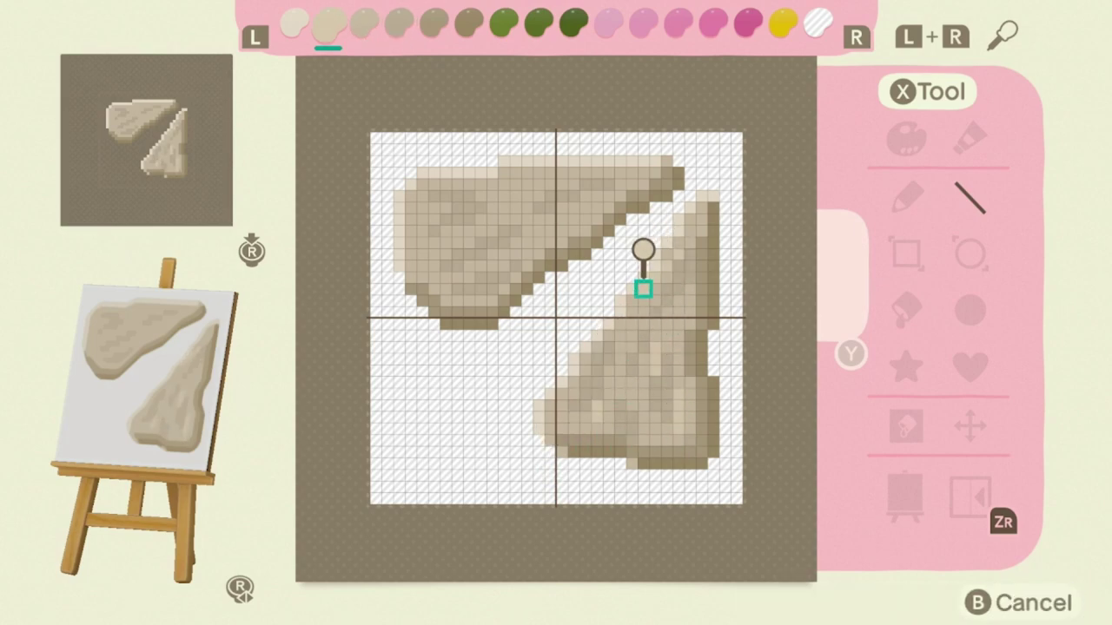
pyautogui.moveTo(620, 358); pyautogui.dragTo(561, 323)
pyautogui.moveTo(538, 235)
pyautogui.mouseDown()
pyautogui.moveTo(526, 218)
pyautogui.moveTo(556, 218)
pyautogui.mouseUp()
pyautogui.moveTo(573, 218)
pyautogui.mouseDown()
pyautogui.moveTo(585, 218)
pyautogui.moveTo(481, 266)
pyautogui.moveTo(422, 241)
pyautogui.moveTo(513, 172)
pyautogui.mouseUp()
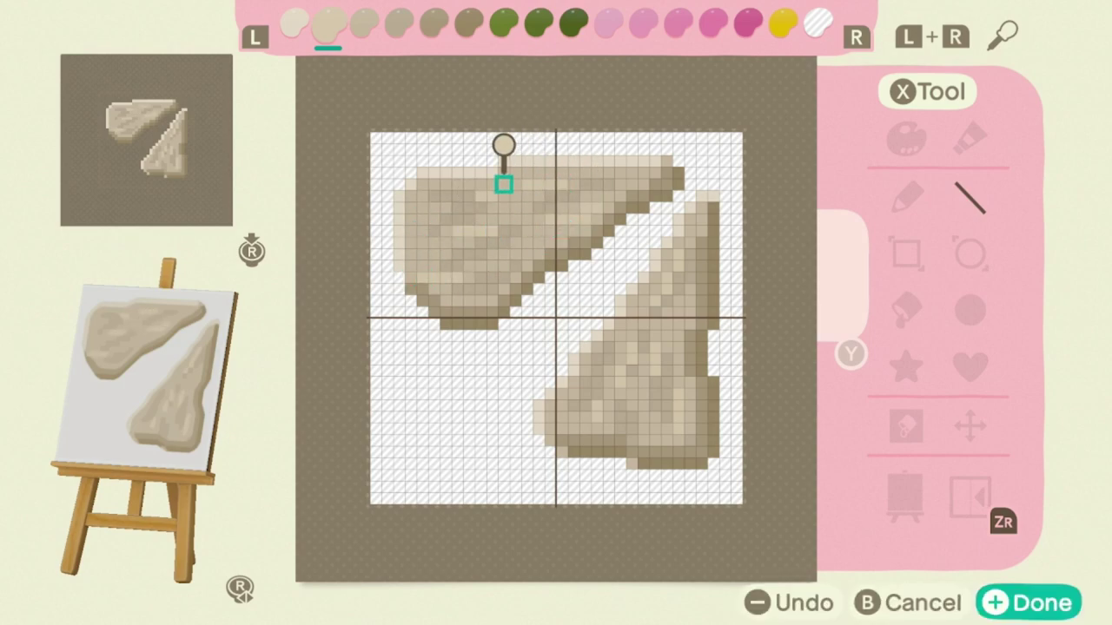
# Add small dark flecks to the faces of both stones with the fifth palette colour
pyautogui.press('r')
pyautogui.press('r')
pyautogui.press('r')
pyautogui.moveTo(410, 218)
pyautogui.mouseDown()
pyautogui.moveTo(423, 206)
pyautogui.moveTo(493, 207)
pyautogui.mouseUp()
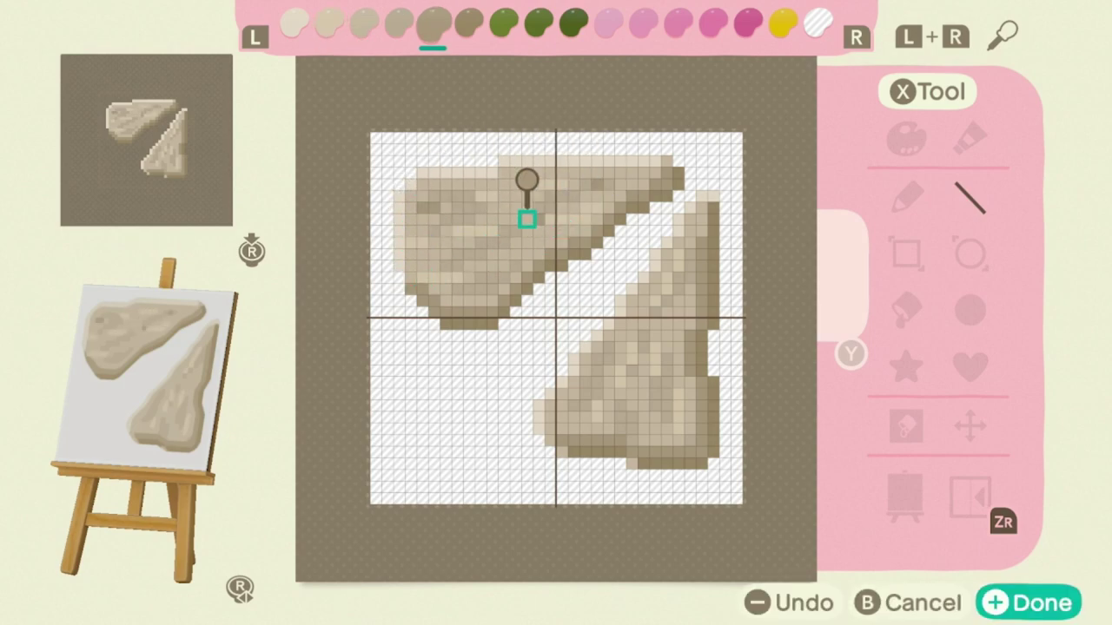
pyautogui.moveTo(585, 406); pyautogui.dragTo(665, 417)
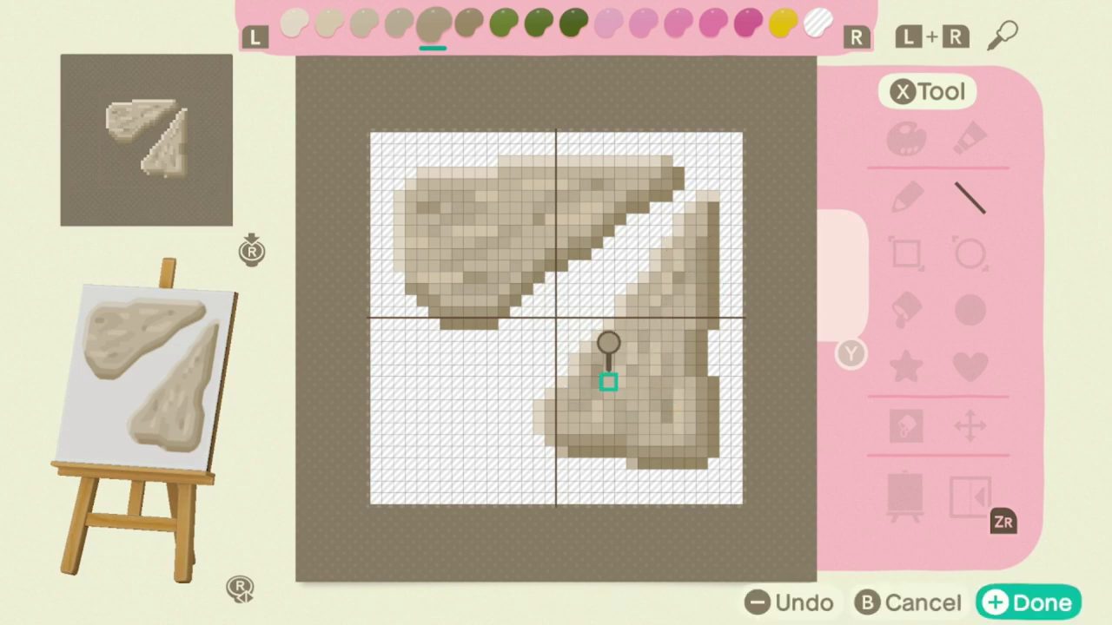
# Add a few bright flecks to the left part of the triangular stone with the lightest palette colour
pyautogui.press('l')
pyautogui.press('l')
pyautogui.press('l')
pyautogui.press('l')
pyautogui.moveTo(593, 367)
pyautogui.mouseDown()
pyautogui.moveTo(536, 439)
pyautogui.moveTo(561, 439)
pyautogui.moveTo(538, 428)
pyautogui.moveTo(562, 367)
pyautogui.moveTo(551, 392)
pyautogui.moveTo(562, 428)
pyautogui.mouseUp()
# Outline a tall stone with a narrow tip in the left half of a blank canvas with the third palette colour
pyautogui.press('r')
pyautogui.press('r')
pyautogui.press('l')
pyautogui.press('l')
pyautogui.press('l')
pyautogui.press('l')
pyautogui.press('l')
pyautogui.press('r')
pyautogui.press('r')
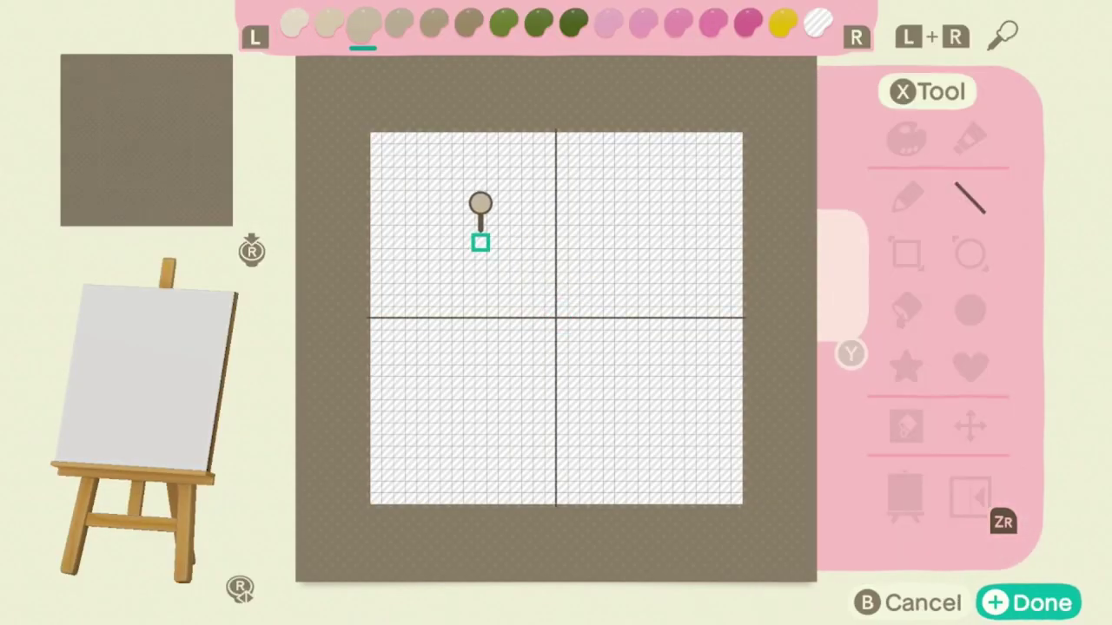
pyautogui.moveTo(411, 173)
pyautogui.mouseDown()
pyautogui.moveTo(397, 194)
pyautogui.moveTo(422, 405)
pyautogui.moveTo(397, 332)
pyautogui.moveTo(412, 462)
pyautogui.moveTo(538, 418)
pyautogui.moveTo(536, 360)
pyautogui.moveTo(434, 206)
pyautogui.mouseUp()
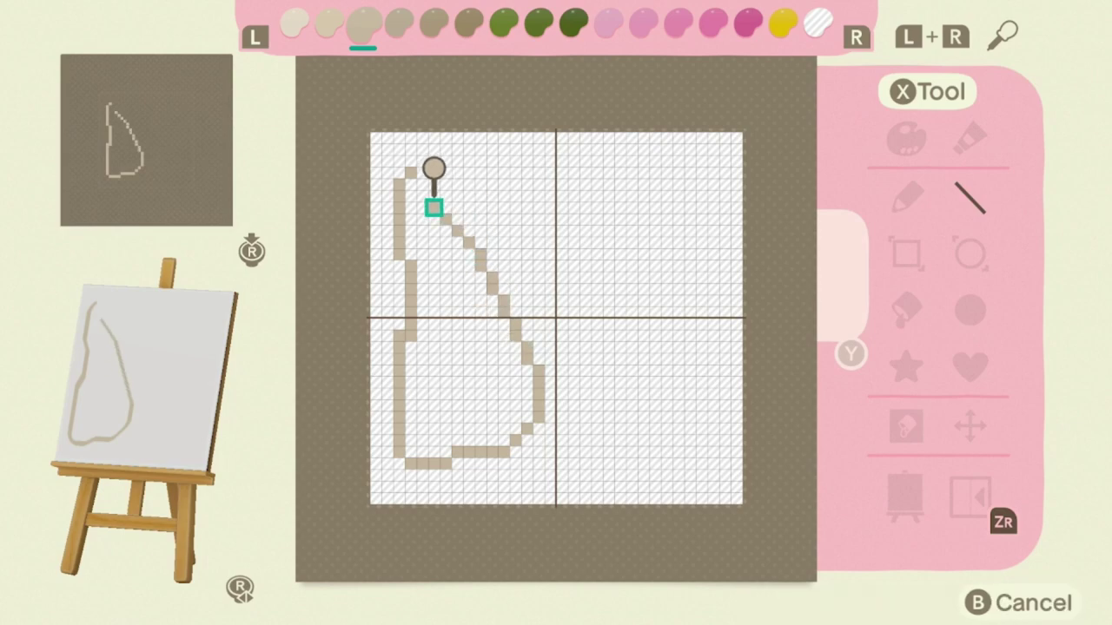
pyautogui.moveTo(478, 253)
pyautogui.mouseDown()
pyautogui.moveTo(434, 230)
pyautogui.moveTo(416, 178)
pyautogui.mouseUp()
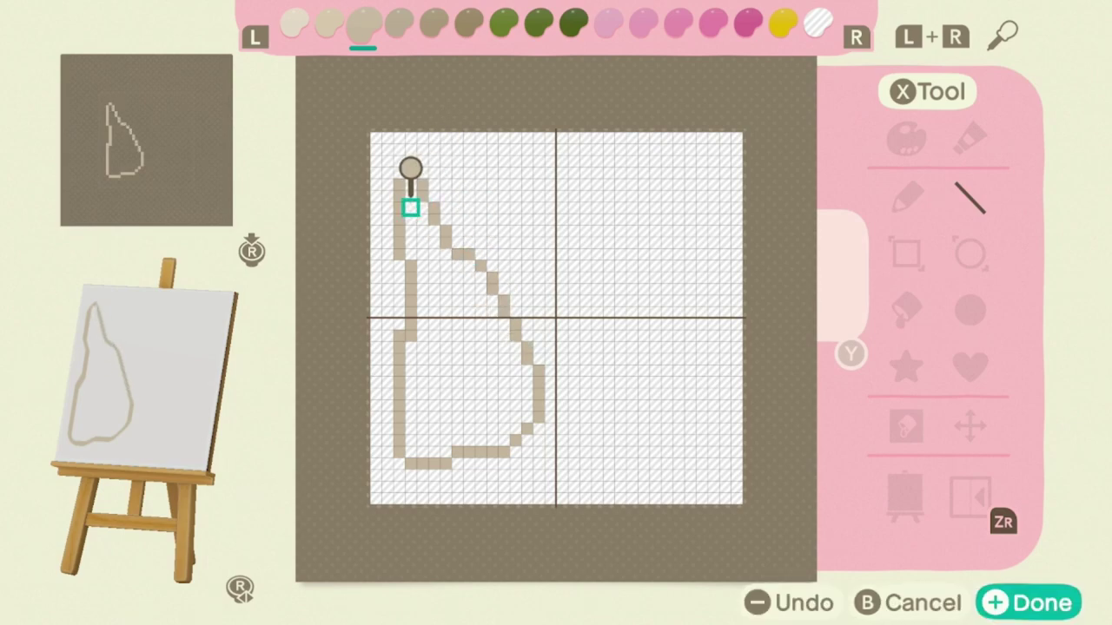
# Trim the tall stone's pointed tip with the transparent colour and close the outline with a flat top in the third palette colour
pyautogui.press('l')
pyautogui.press('l')
pyautogui.press('l')
pyautogui.press('r')
pyautogui.press('r')
pyautogui.press('r')
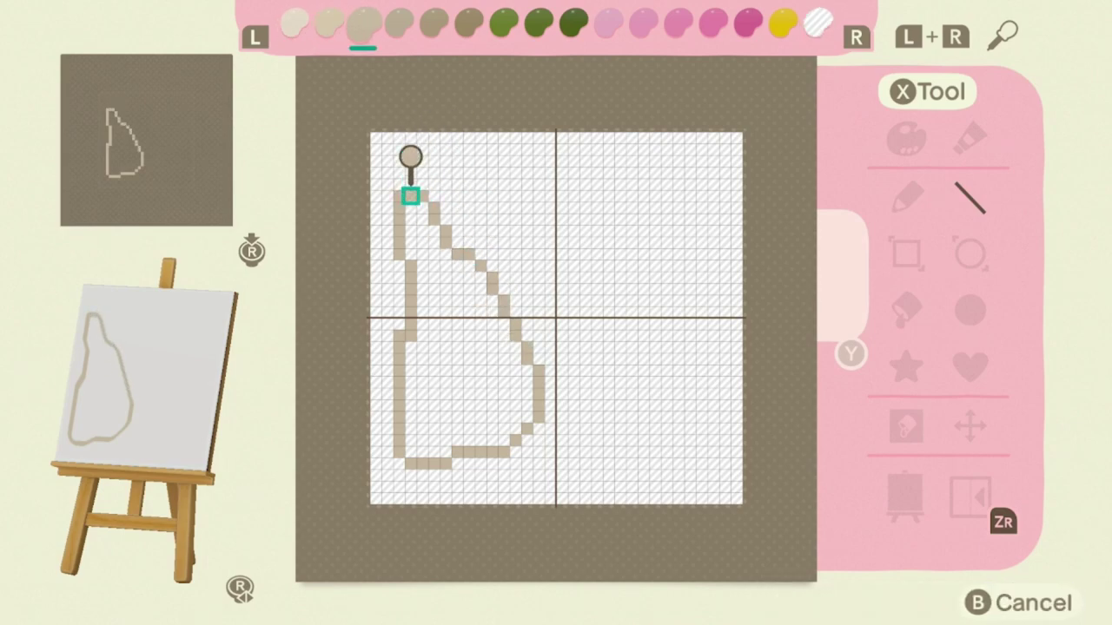
# Outline a wedge-shaped stone across the upper part of the canvas, widening to the right, in the third palette colour
pyautogui.press('y')
pyautogui.press('y')
pyautogui.moveTo(433, 165)
pyautogui.mouseDown()
pyautogui.moveTo(608, 299)
pyautogui.moveTo(561, 253)
pyautogui.moveTo(620, 310)
pyautogui.moveTo(667, 311)
pyautogui.mouseUp()
pyautogui.moveTo(715, 181)
pyautogui.mouseDown()
pyautogui.moveTo(689, 299)
pyautogui.moveTo(608, 159)
pyautogui.moveTo(444, 162)
pyautogui.moveTo(439, 151)
pyautogui.mouseUp()
# Fill the tall stone and the wedge-shaped stone with the third palette colour
pyautogui.press('y')
pyautogui.click(445, 300)
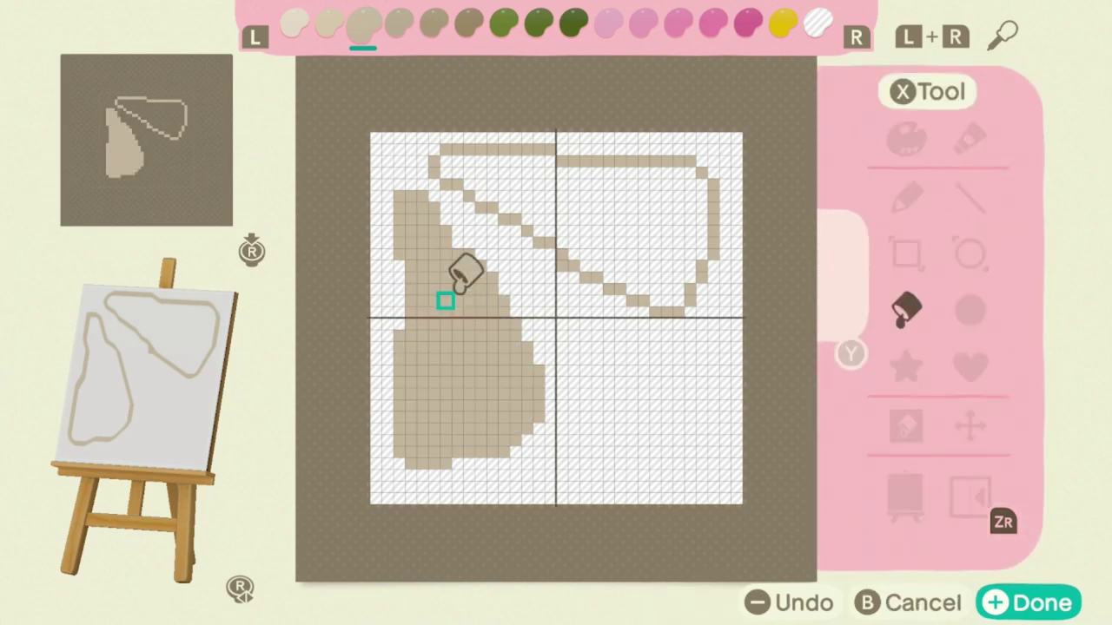
pyautogui.click(561, 194)
# Shade both stones' right and bottom edges and the step in the wedge-shaped stone's top edge with the sixth palette colour using the Line tool
pyautogui.press('y')
pyautogui.press('r')
pyautogui.press('r')
pyautogui.press('r')
pyautogui.press('r')
pyautogui.press('y')
pyautogui.press('l')
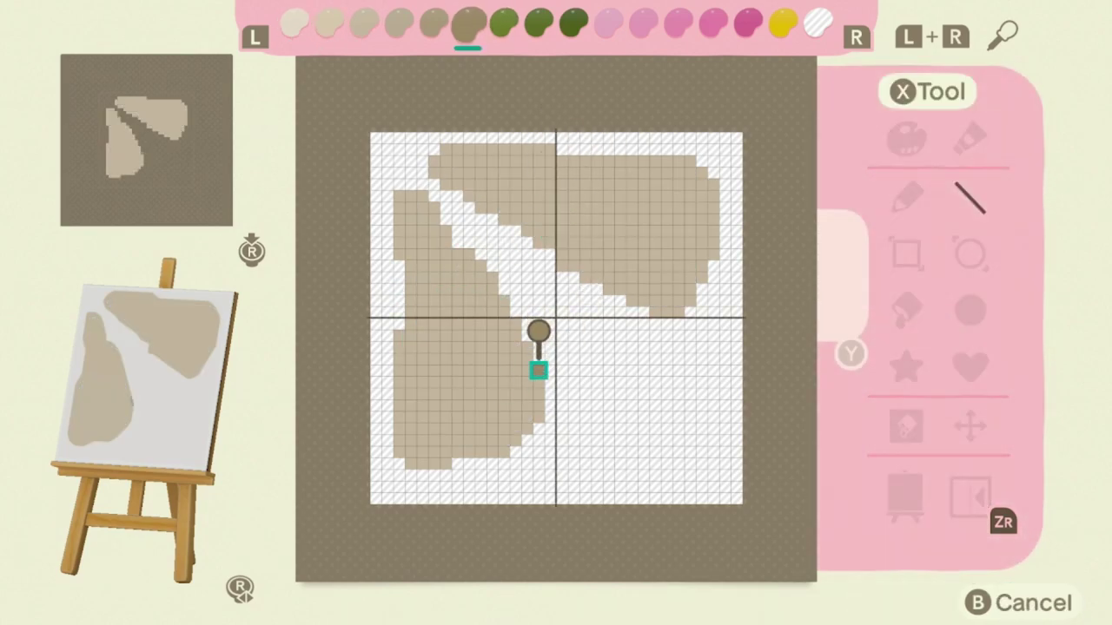
pyautogui.moveTo(536, 367)
pyautogui.mouseDown()
pyautogui.moveTo(502, 446)
pyautogui.moveTo(405, 459)
pyautogui.moveTo(515, 324)
pyautogui.moveTo(434, 191)
pyautogui.mouseUp()
pyautogui.moveTo(651, 311)
pyautogui.mouseDown()
pyautogui.moveTo(701, 267)
pyautogui.moveTo(713, 184)
pyautogui.mouseUp()
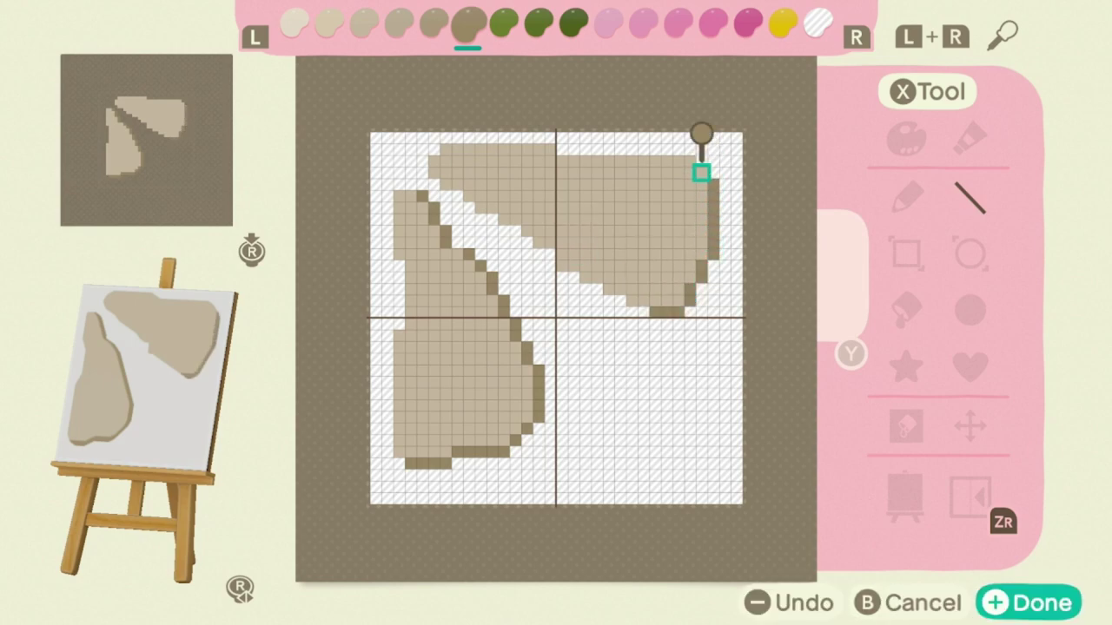
pyautogui.click(550, 149)
# Highlight the left part of the wedge-shaped stone's top edge and the tall stone's left edge with the lightest palette colour
pyautogui.press('l')
pyautogui.press('l')
pyautogui.press('l')
pyautogui.press('l')
pyautogui.press('l')
pyautogui.moveTo(445, 149)
pyautogui.mouseDown()
pyautogui.moveTo(409, 179)
pyautogui.moveTo(404, 456)
pyautogui.mouseUp()
# Add a softer shadow along the wedge-shaped stone's lower slope and inside its dark right edge with the fifth palette colour
pyautogui.press('r')
pyautogui.press('r')
pyautogui.press('r')
pyautogui.press('r')
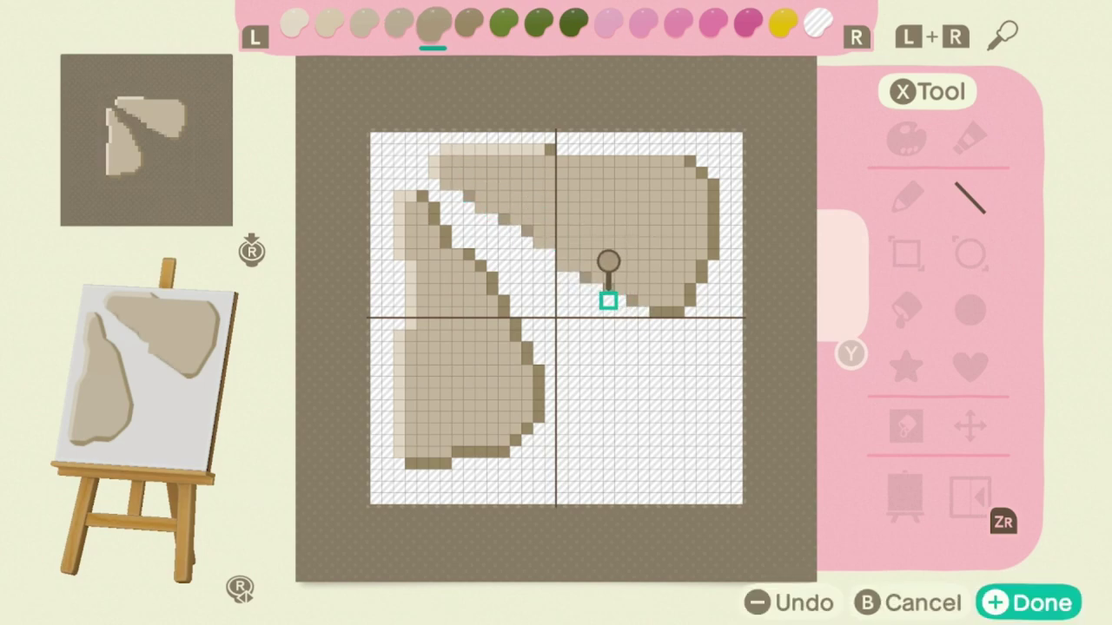
pyautogui.press('l')
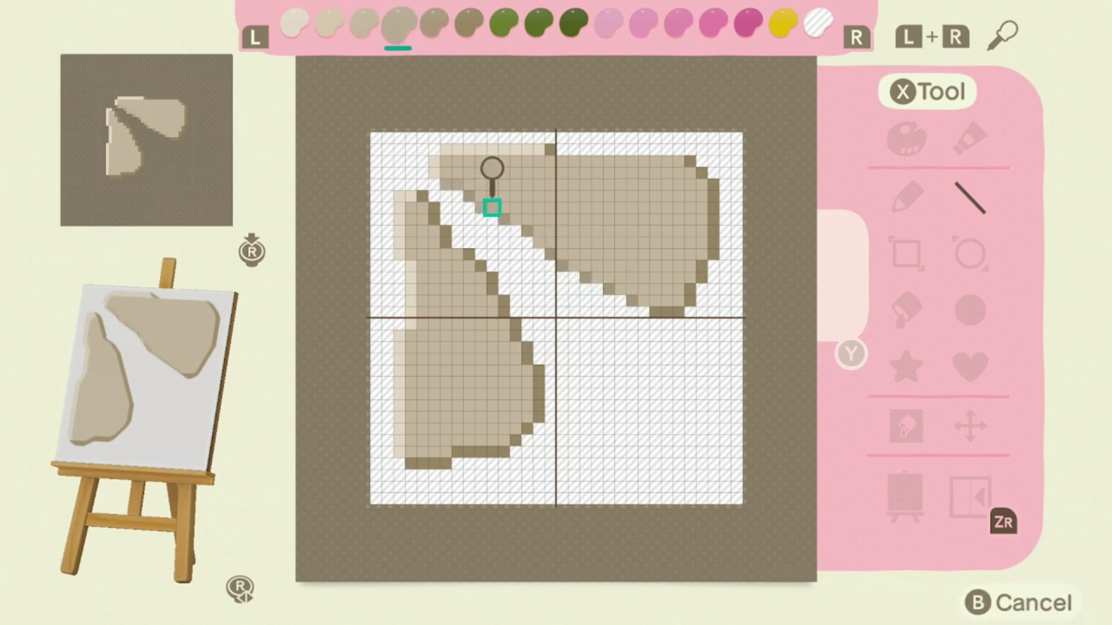
pyautogui.moveTo(528, 219)
pyautogui.mouseDown()
pyautogui.moveTo(573, 266)
pyautogui.moveTo(690, 273)
pyautogui.moveTo(674, 286)
pyautogui.moveTo(586, 266)
pyautogui.mouseUp()
pyautogui.press('r')
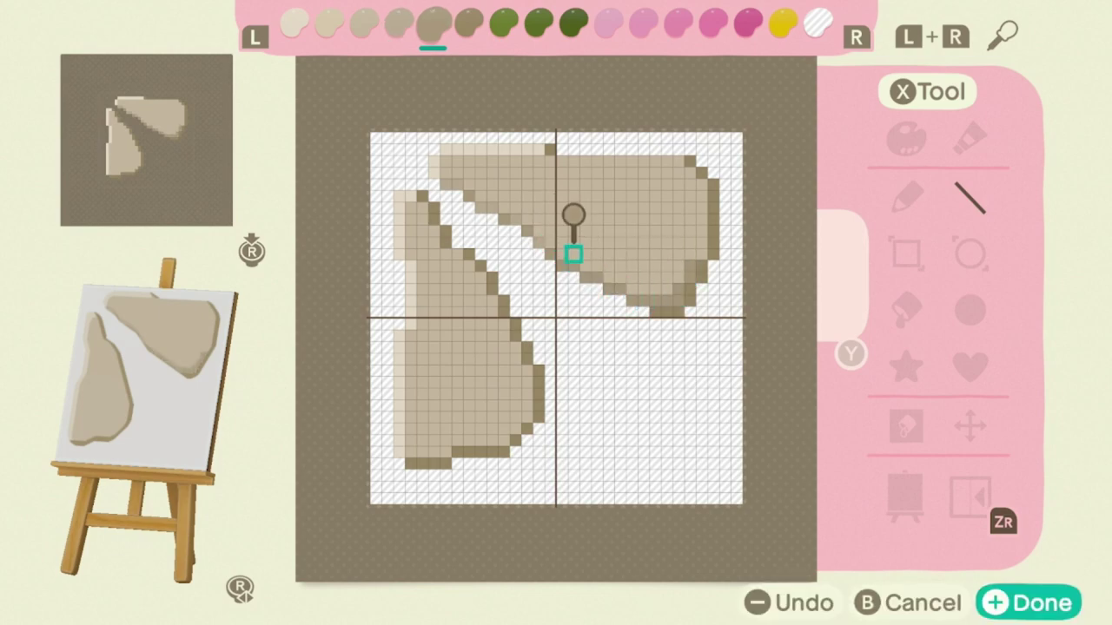
# Highlight the right part of the wedge-shaped stone's top edge with the lightest palette colour
pyautogui.press('l')
pyautogui.press('l')
pyautogui.press('l')
pyautogui.press('l')
pyautogui.moveTo(561, 159); pyautogui.dragTo(655, 159)
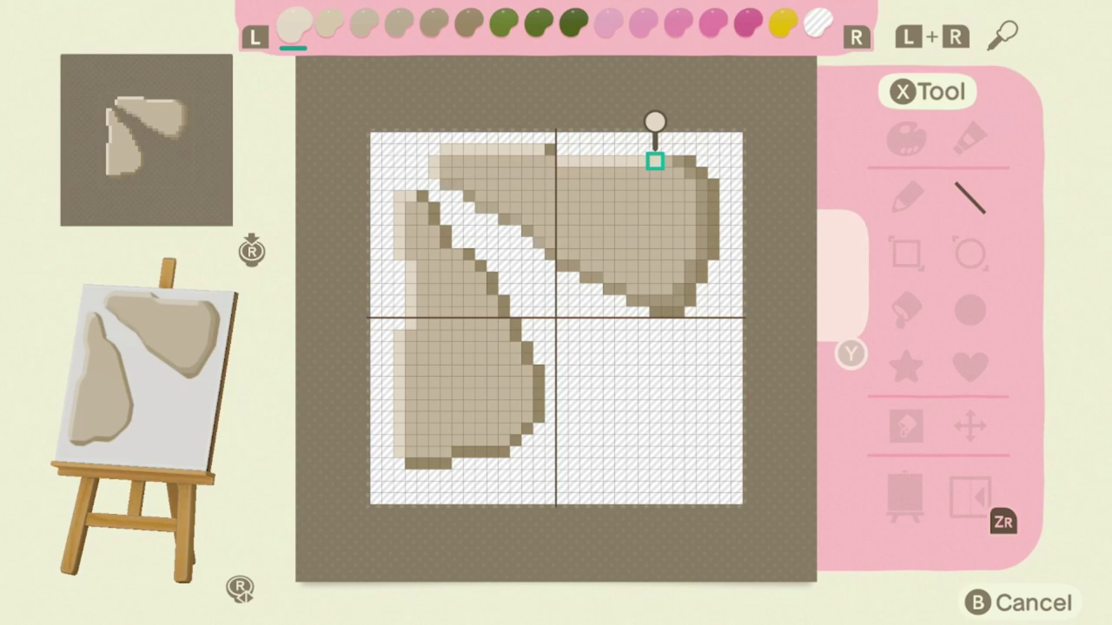
# Mottle the face of the tall stone with vertical streaks in the fourth palette colour
pyautogui.press('r')
pyautogui.press('r')
pyautogui.press('r')
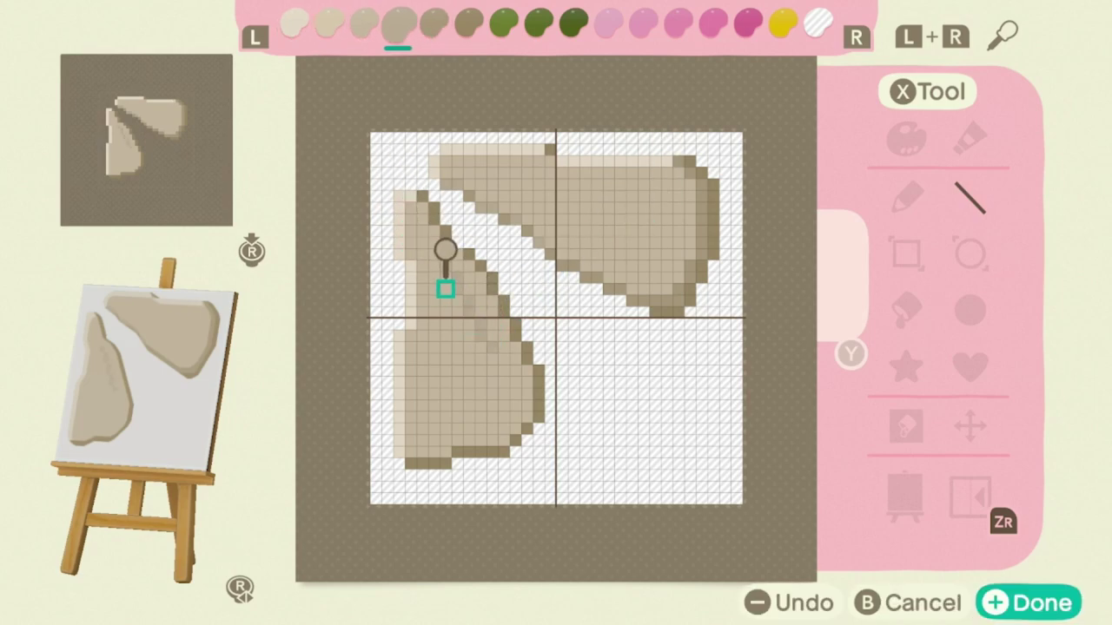
pyautogui.moveTo(443, 288)
pyautogui.mouseDown()
pyautogui.moveTo(468, 335)
pyautogui.moveTo(422, 391)
pyautogui.moveTo(422, 430)
pyautogui.mouseUp()
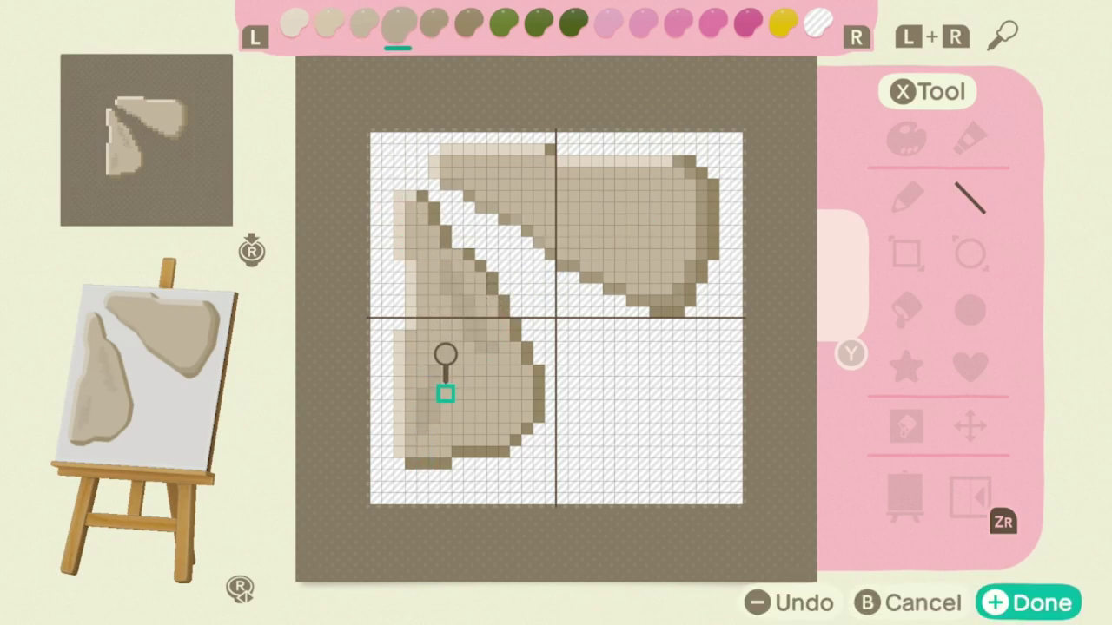
pyautogui.moveTo(433, 358)
pyautogui.mouseDown()
pyautogui.moveTo(501, 415)
pyautogui.moveTo(478, 402)
pyautogui.moveTo(460, 365)
pyautogui.mouseUp()
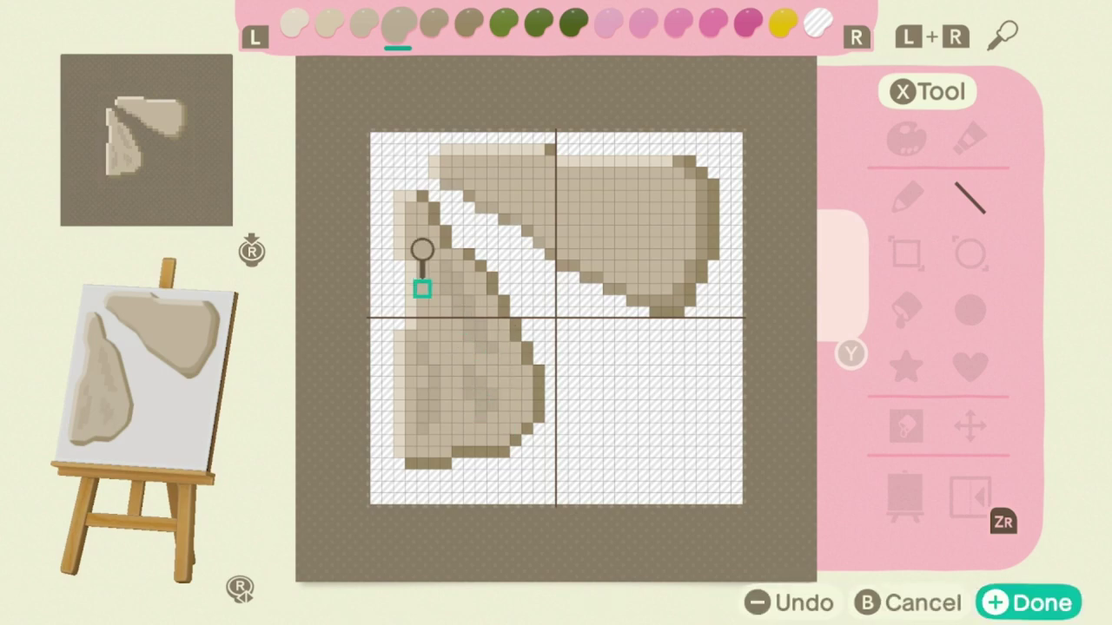
# Add a fifth-colour shadow just inside the tall stone's dark edges and more fourth-colour streaks on its lower face
pyautogui.press('r')
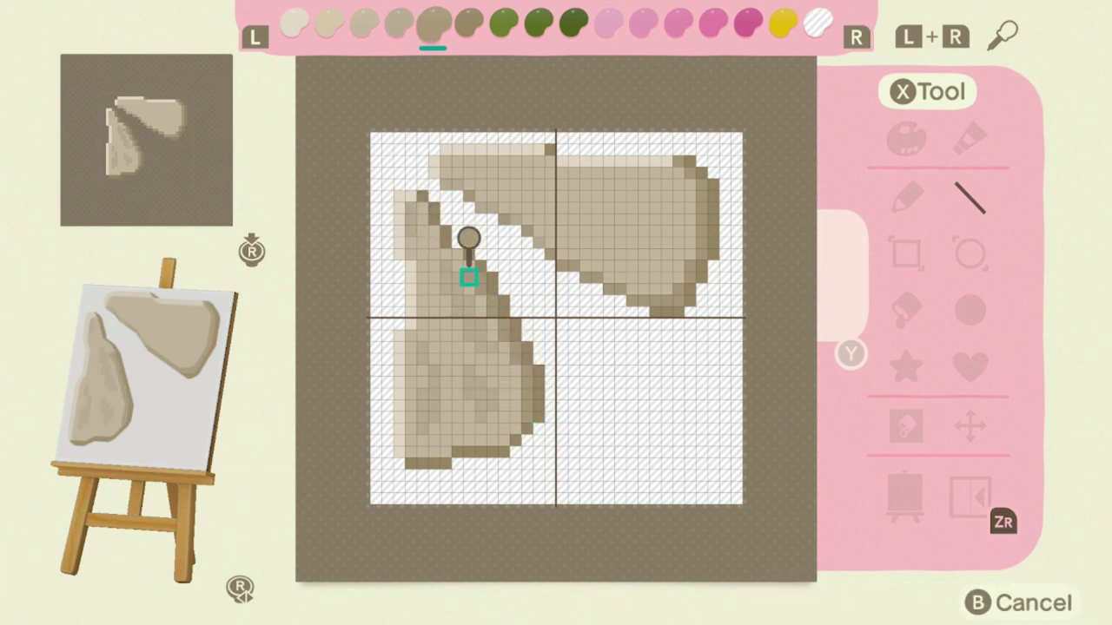
pyautogui.moveTo(421, 218); pyautogui.dragTo(504, 441)
pyautogui.press('l')
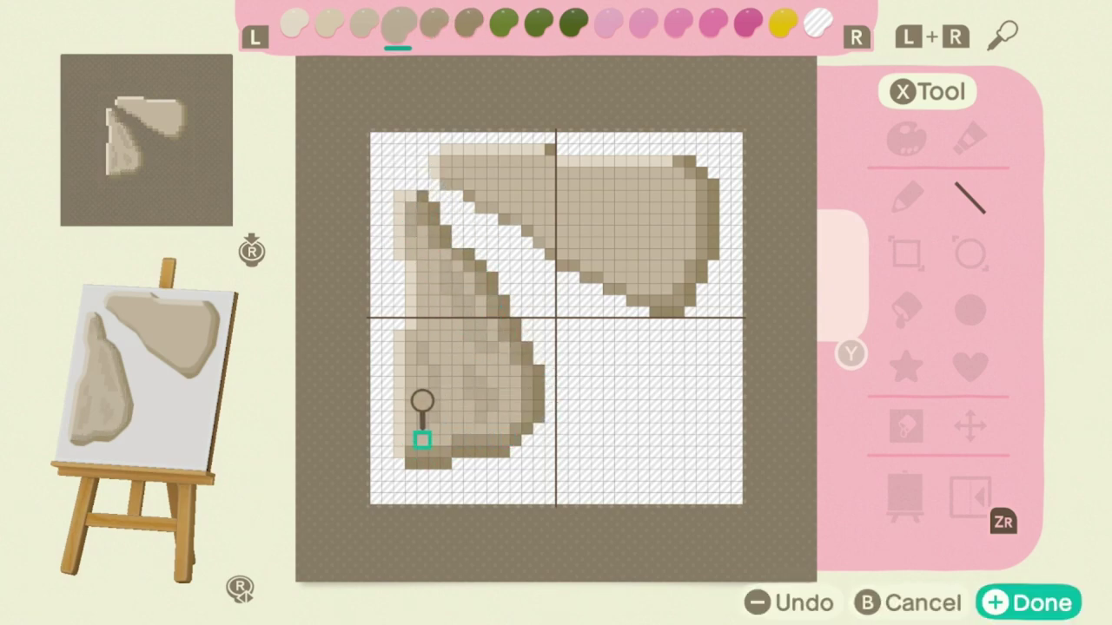
pyautogui.moveTo(445, 418)
pyautogui.mouseDown()
pyautogui.moveTo(504, 429)
pyautogui.moveTo(513, 370)
pyautogui.mouseUp()
# Add light streaks to the tall stone and the narrow end of the wedge-shaped stone with the second palette colour
pyautogui.press('l')
pyautogui.press('l')
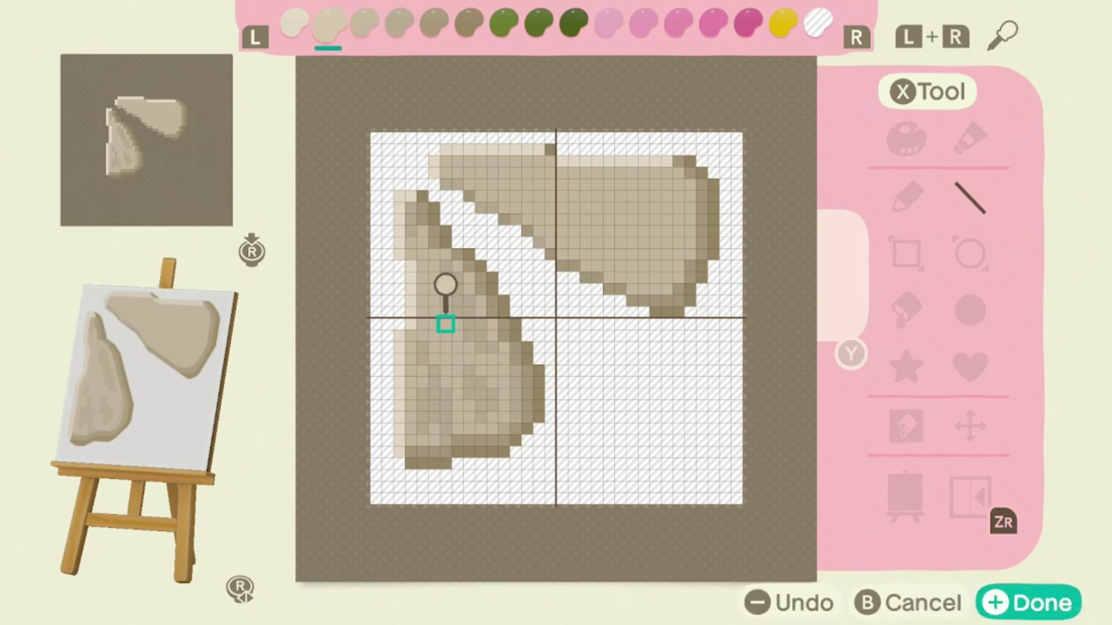
pyautogui.moveTo(444, 322)
pyautogui.mouseDown()
pyautogui.moveTo(481, 414)
pyautogui.moveTo(410, 428)
pyautogui.mouseUp()
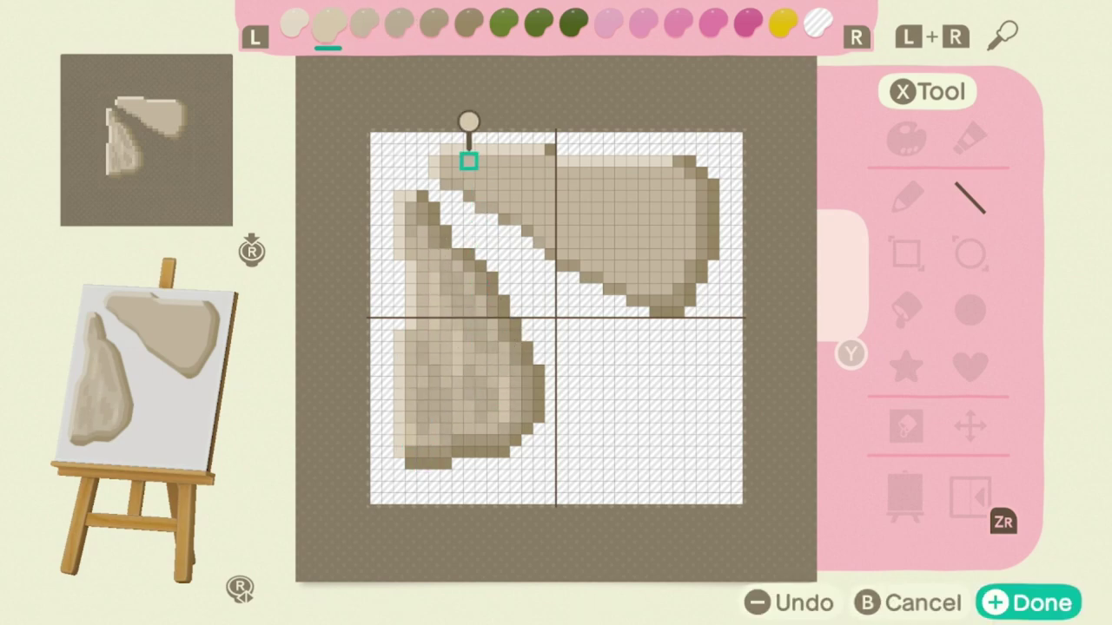
pyautogui.moveTo(469, 161)
pyautogui.mouseDown()
pyautogui.moveTo(596, 179)
pyautogui.moveTo(620, 265)
pyautogui.mouseUp()
# Mottle the face of the wedge-shaped stone with short streaks in the fourth palette colour
pyautogui.press('r')
pyautogui.press('r')
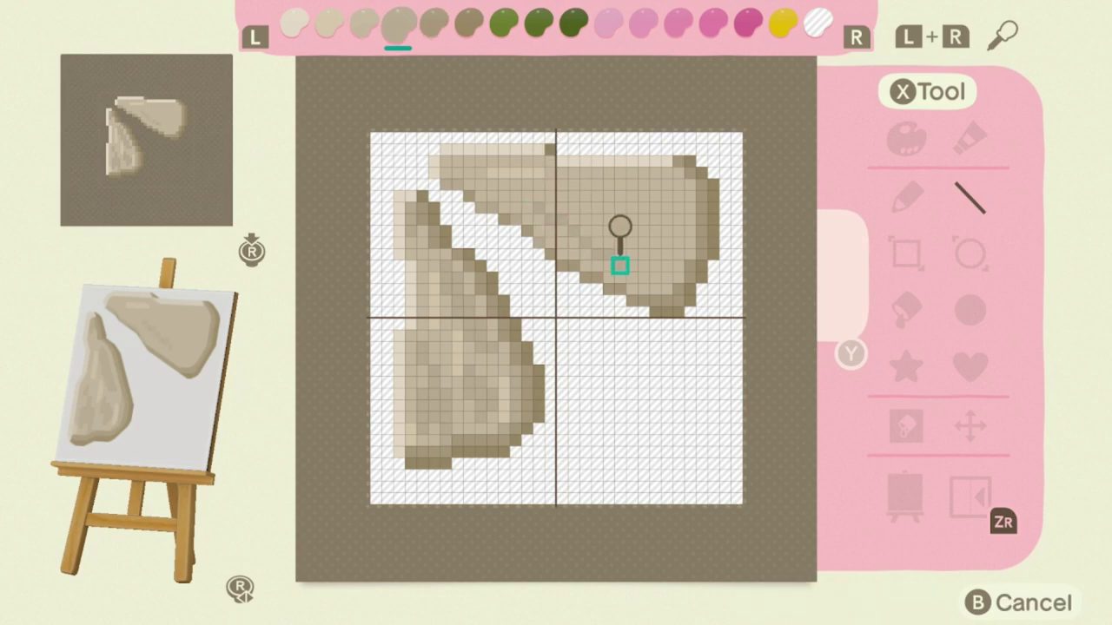
pyautogui.moveTo(573, 219); pyautogui.dragTo(619, 219)
pyautogui.moveTo(631, 266)
pyautogui.mouseDown()
pyautogui.moveTo(652, 263)
pyautogui.moveTo(667, 203)
pyautogui.mouseUp()
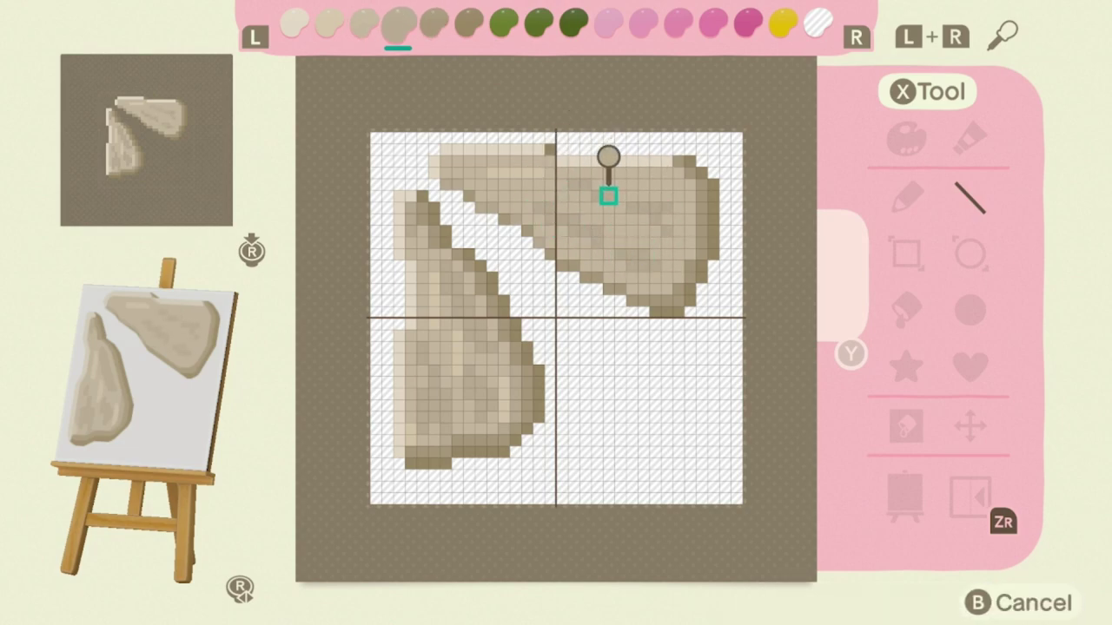
pyautogui.moveTo(608, 196)
pyautogui.mouseDown()
pyautogui.moveTo(492, 171)
pyautogui.moveTo(527, 173)
pyautogui.mouseUp()
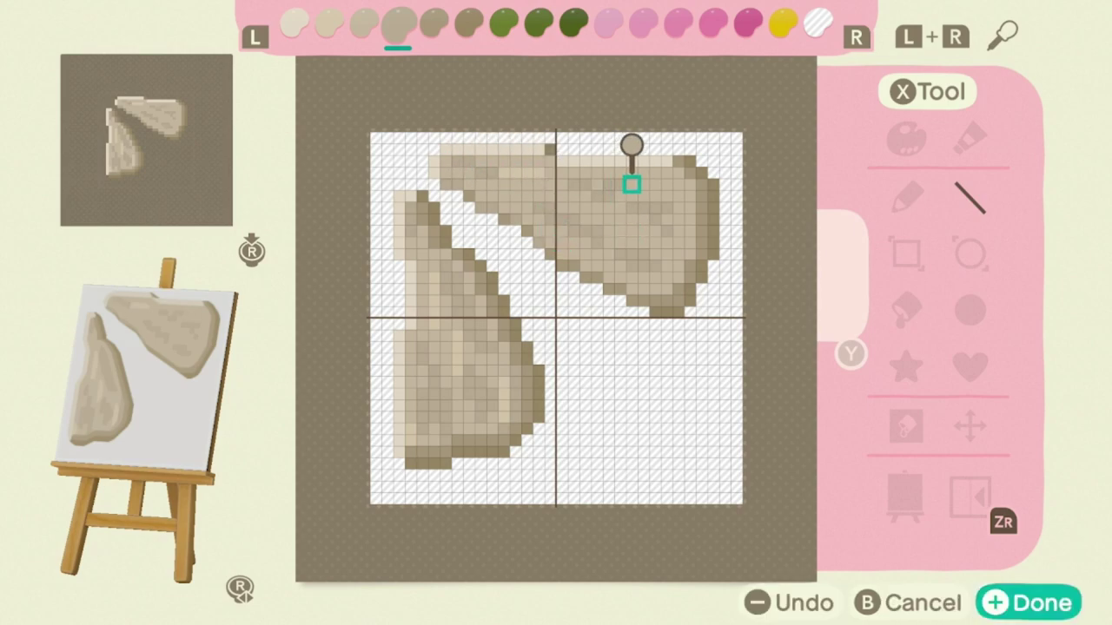
# Add light flecks to the wide part of the wedge-shaped stone with the second palette colour
pyautogui.press('l')
pyautogui.press('l')
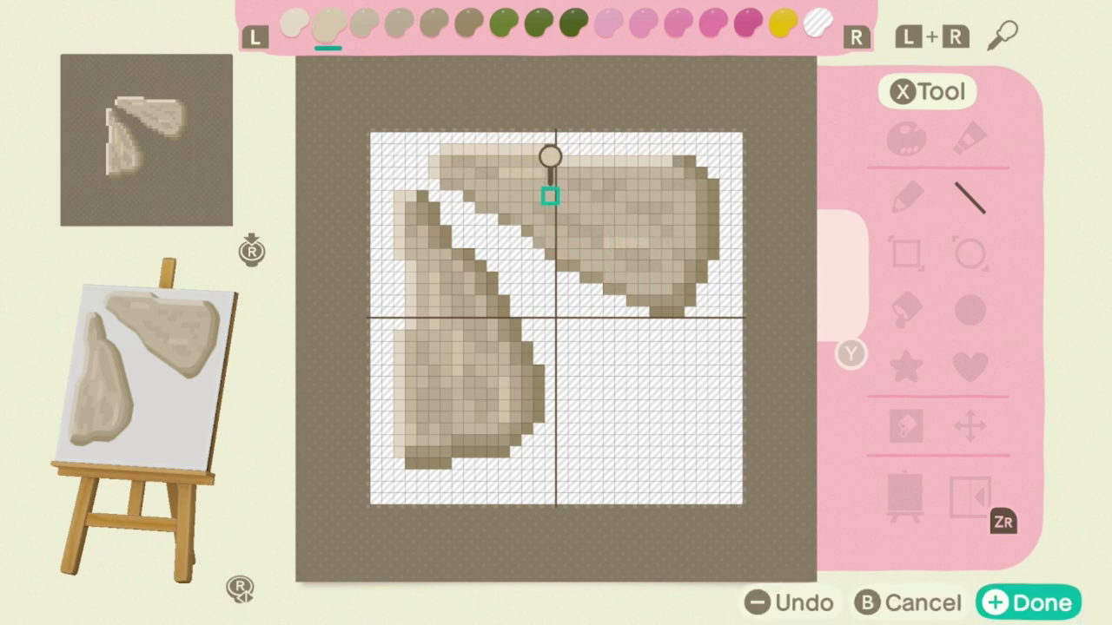